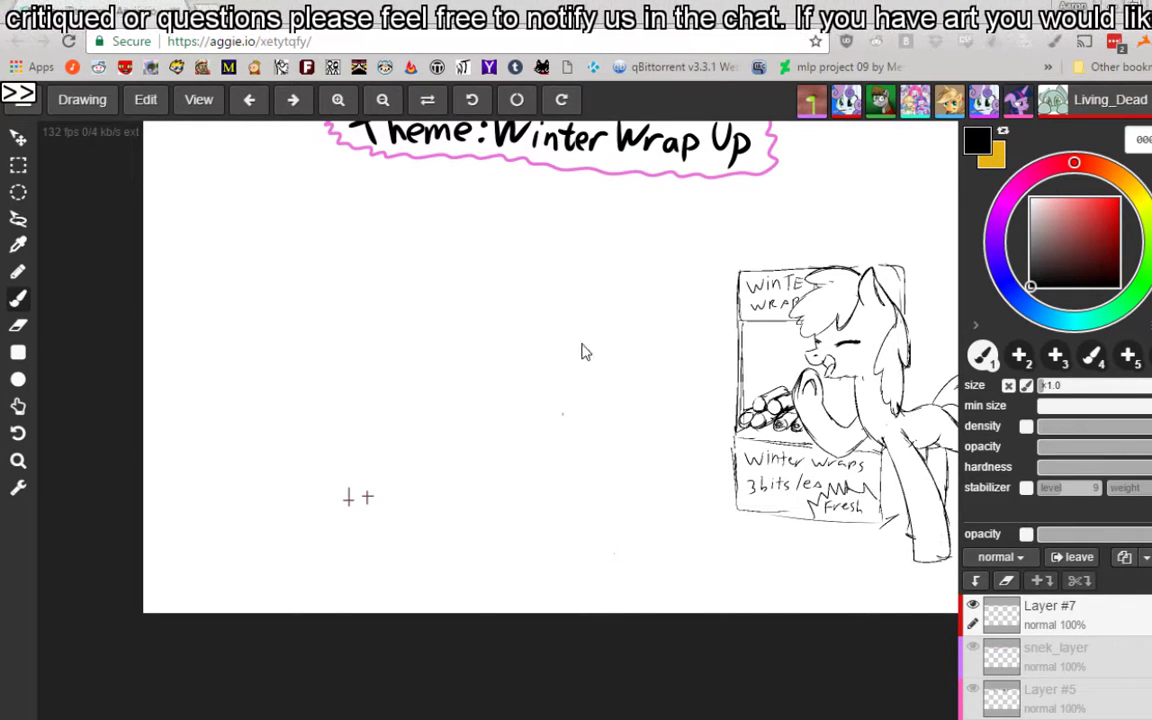
key("space")
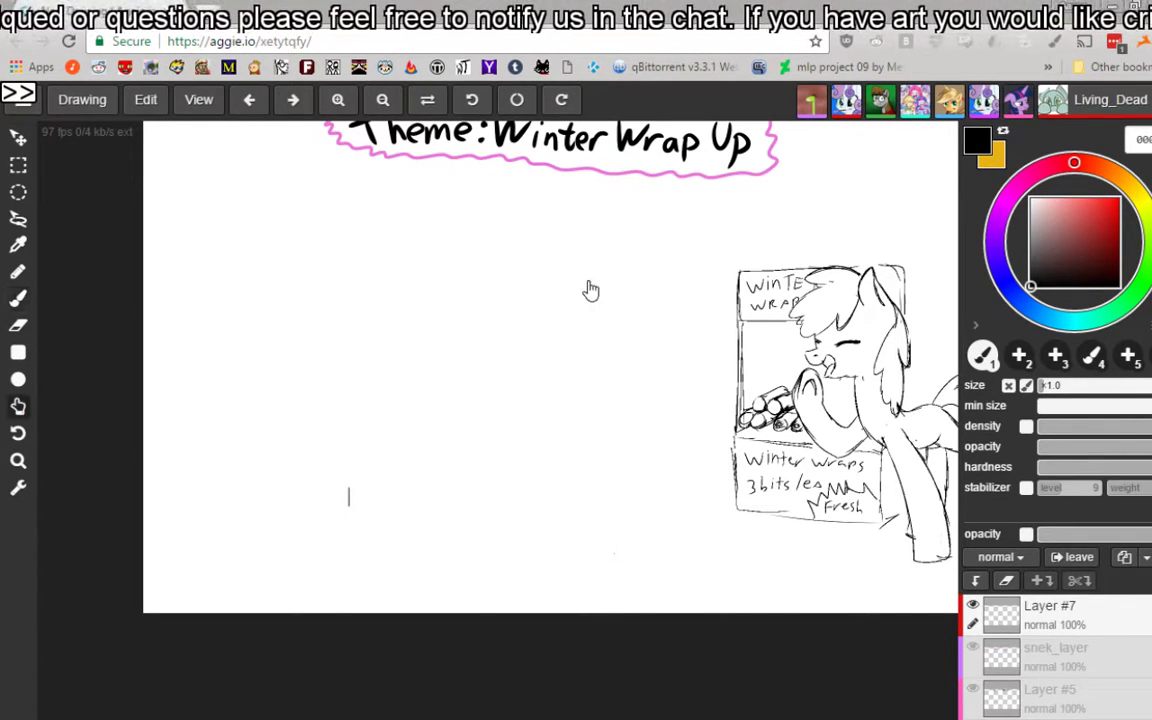
left_click_drag(591, 290, 499, 338)
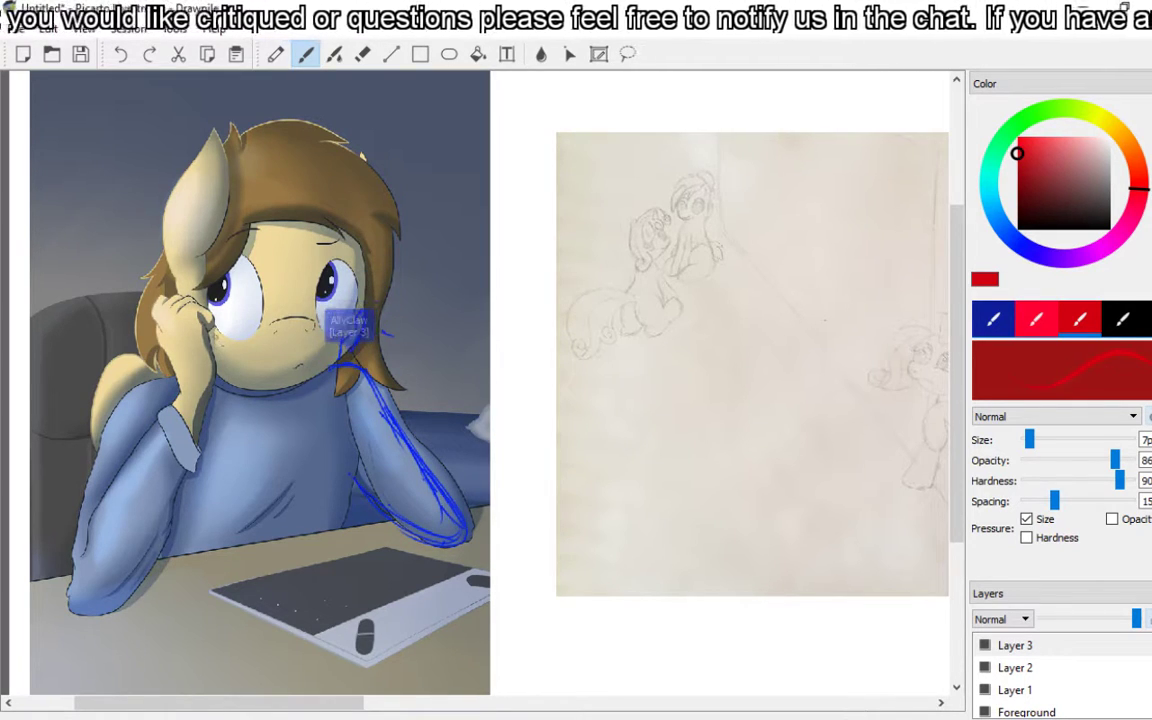
Draw two short red correction strokes on the pony's cheek beside the hand it leans on
left_click_drag(210, 330, 232, 342)
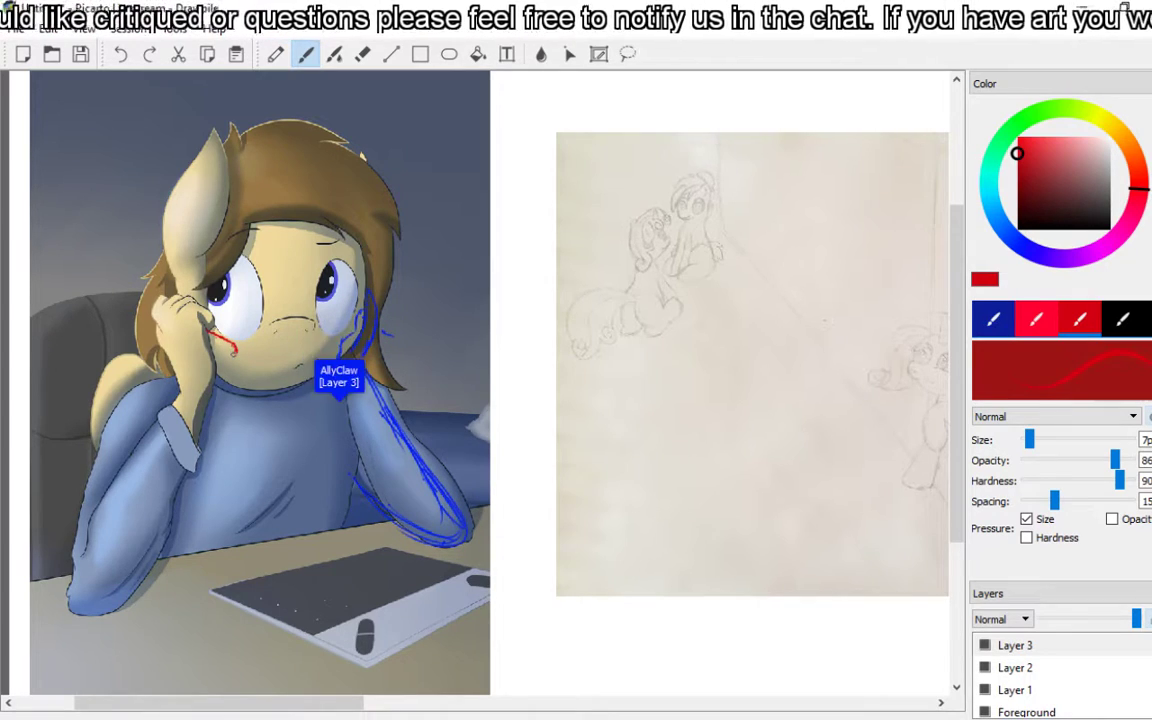
left_click_drag(201, 332, 236, 348)
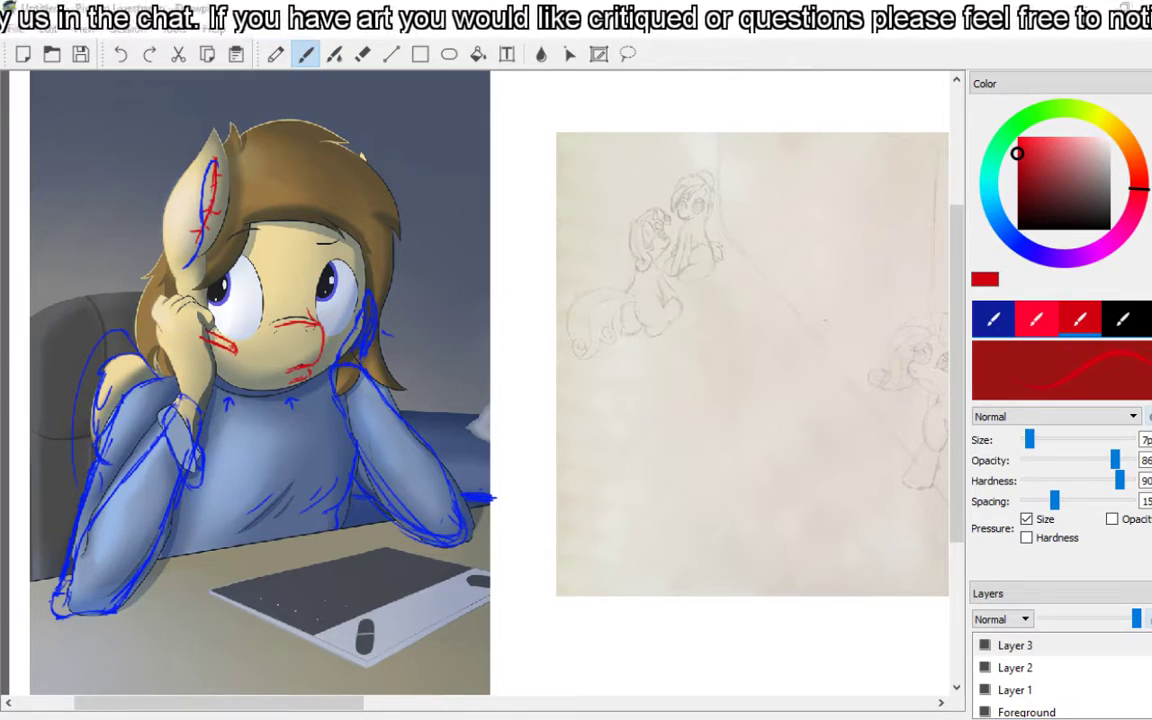
Switch to Paletton and, after trying adjacent colors at hue 330°, build a triad scheme with hue 195° and distance 64°
key("alt+Tab")
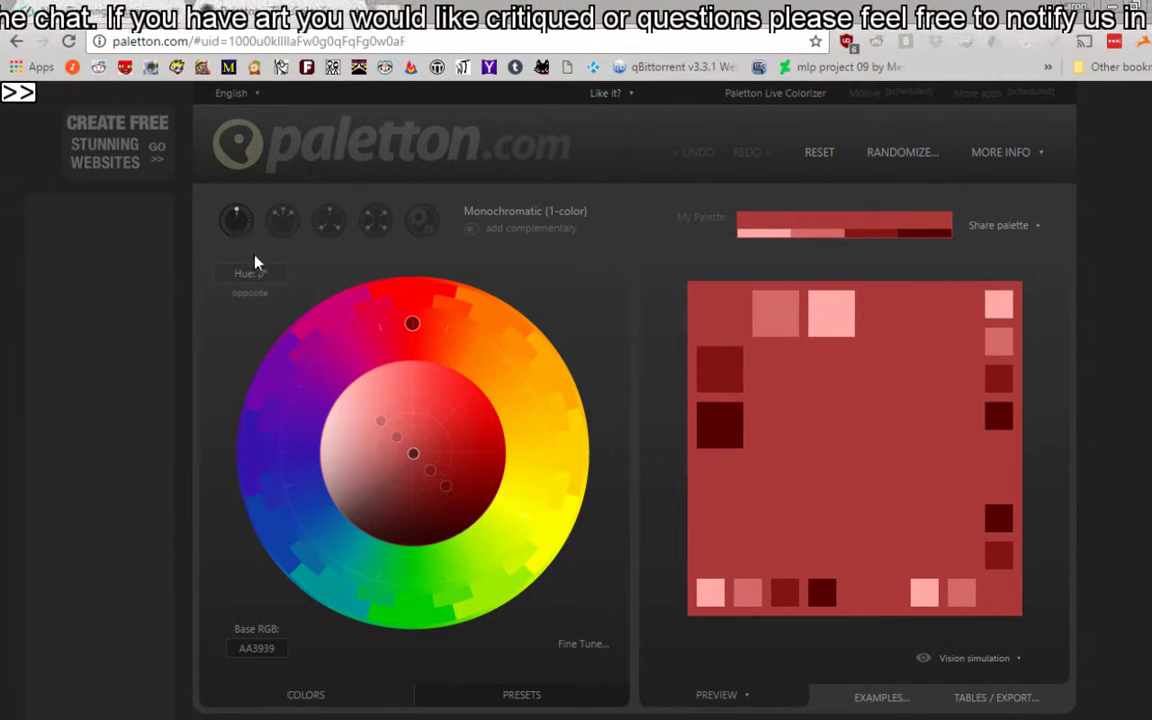
left_click_drag(455, 344, 347, 335)
left_click(284, 220)
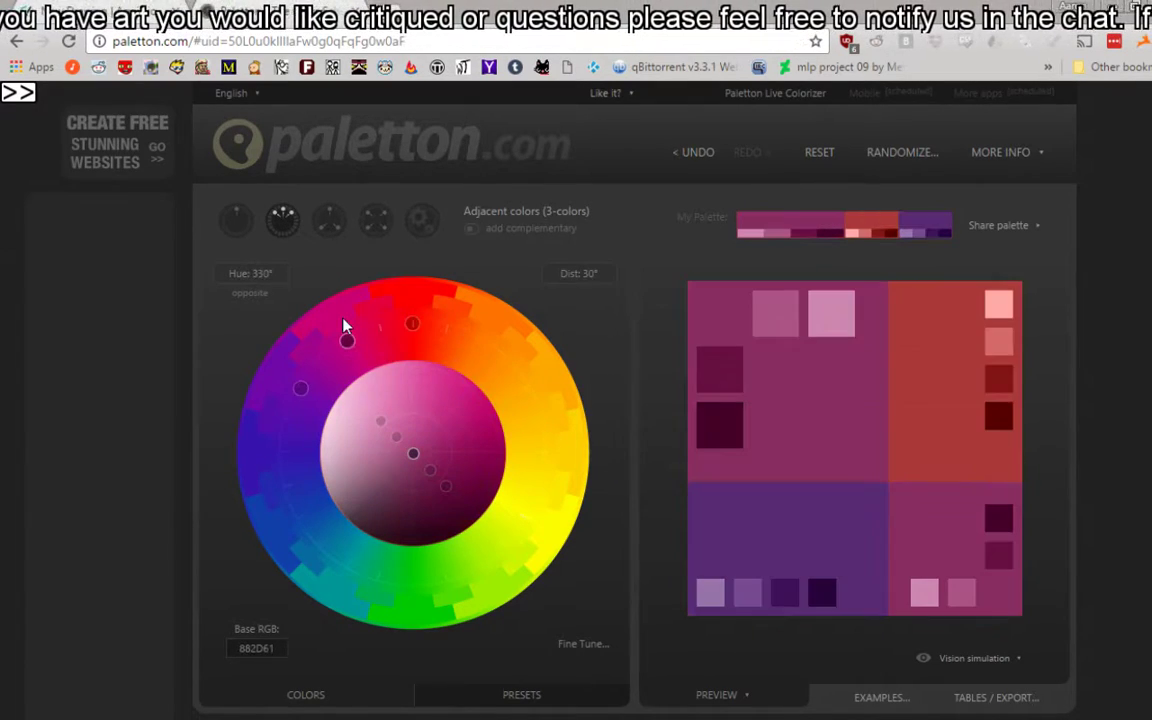
left_click(329, 220)
left_click_drag(447, 323, 339, 328)
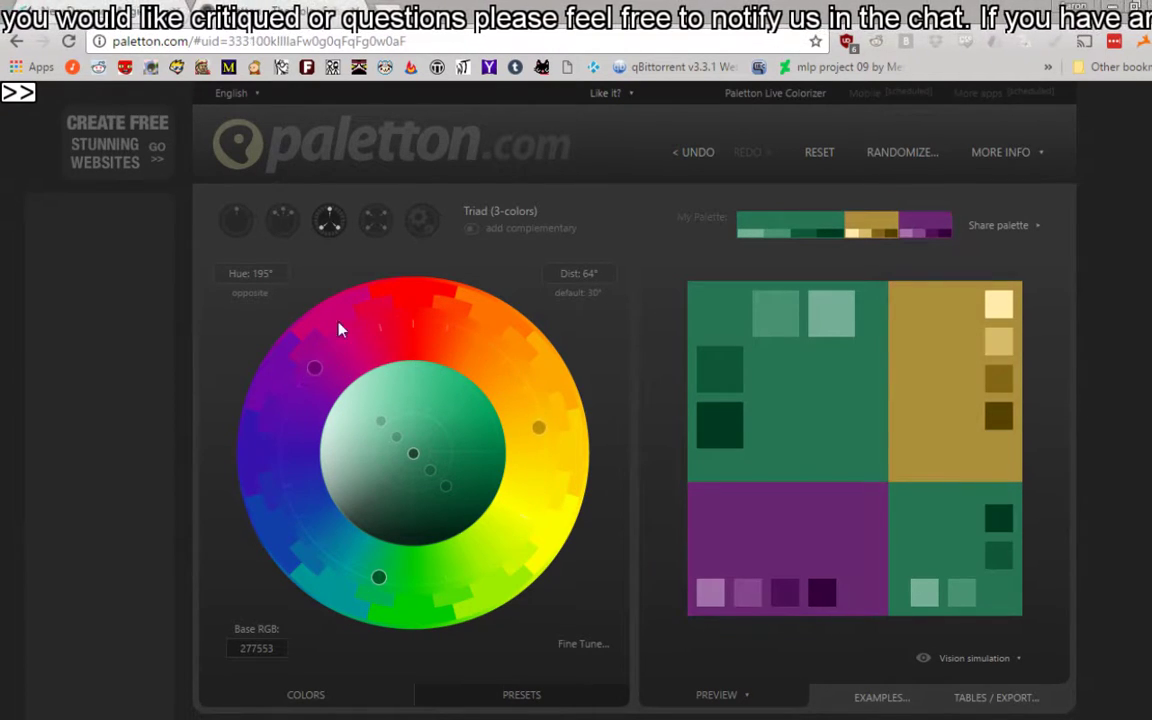
Compare the four-color and free-style schemes with the triad, and darken the triad's shades to base color 1B5E41
left_click(375, 221)
left_click(419, 221)
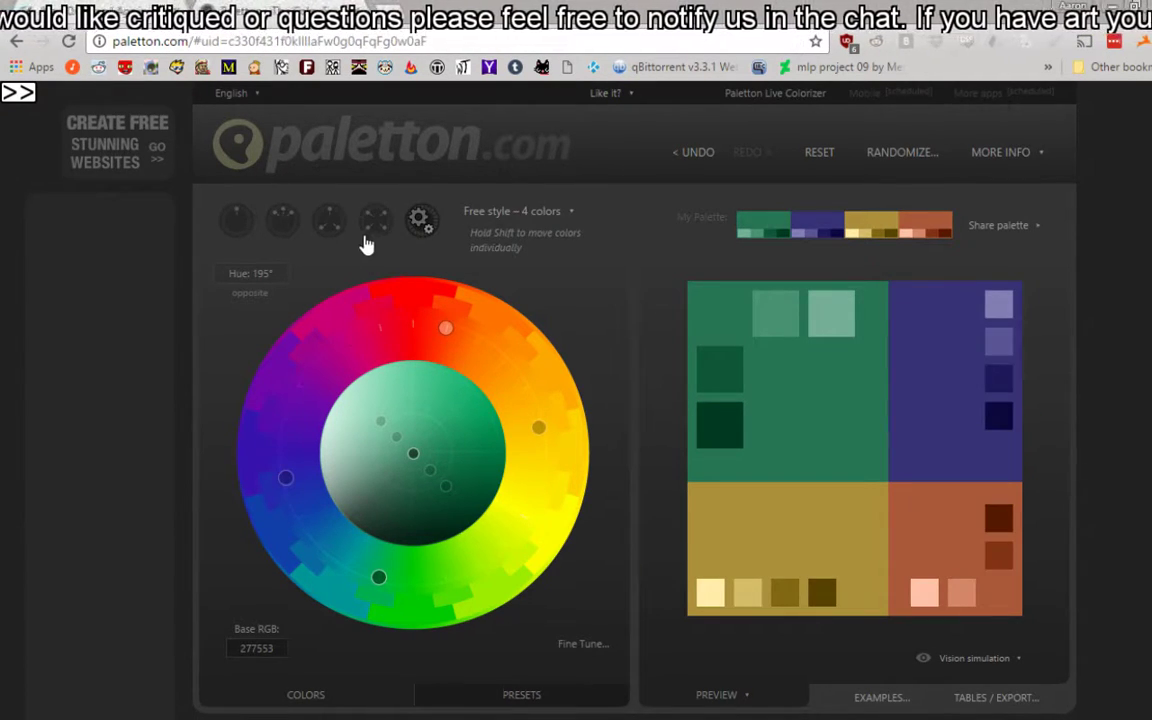
left_click(329, 220)
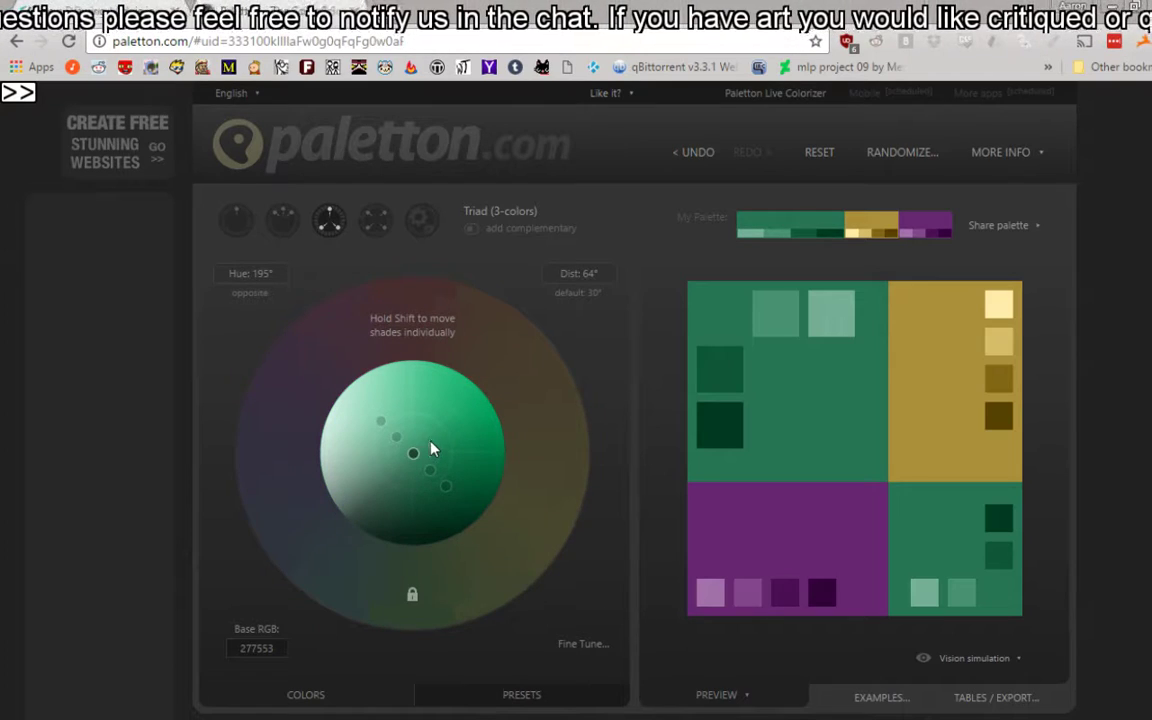
mouse_move(418, 458)
left_mouse_down()
mouse_move(437, 442)
mouse_move(450, 390)
mouse_move(470, 467)
mouse_move(386, 545)
mouse_move(419, 470)
left_mouse_up()
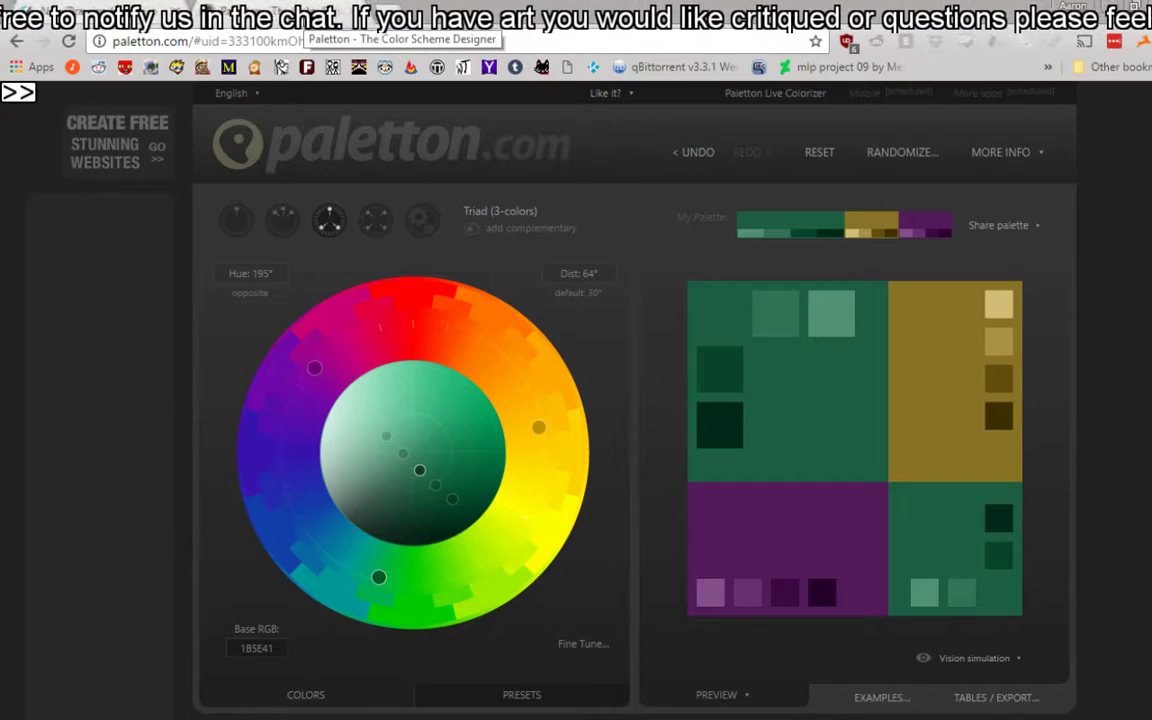
Switch back to the Drawpile canvas with the pencil sketch and copy the session URL to the clipboard
left_click(300, 20)
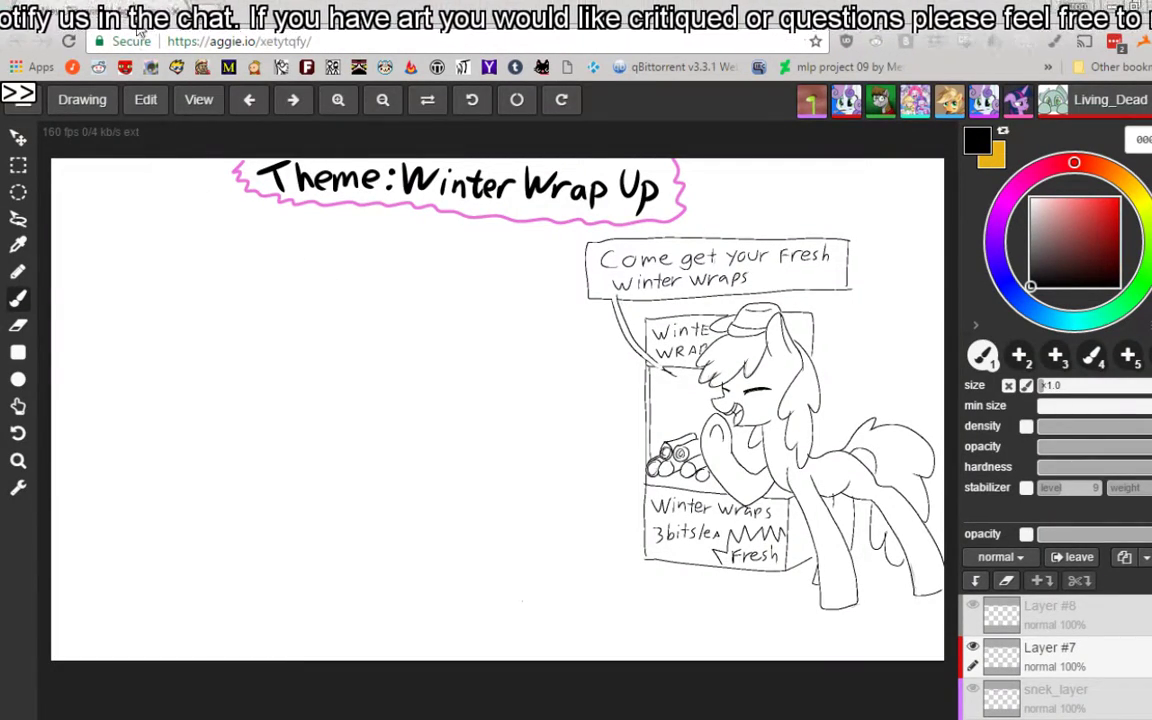
key("alt+Tab")
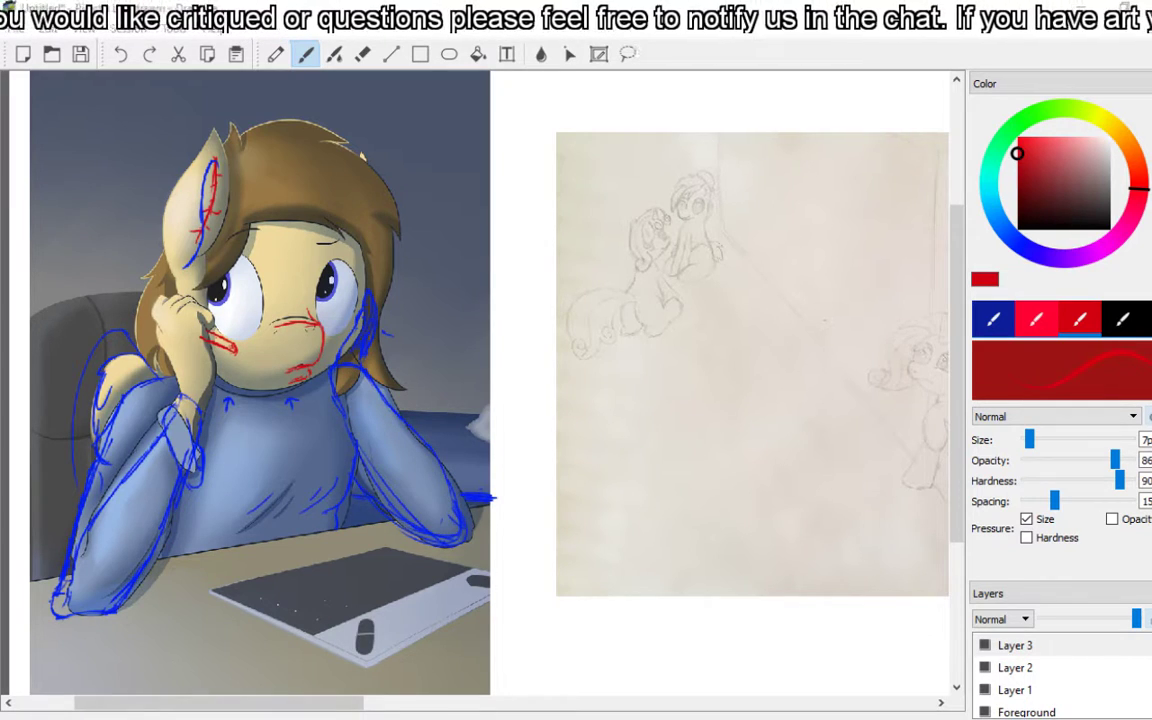
left_click_drag(175, 703, 305, 710)
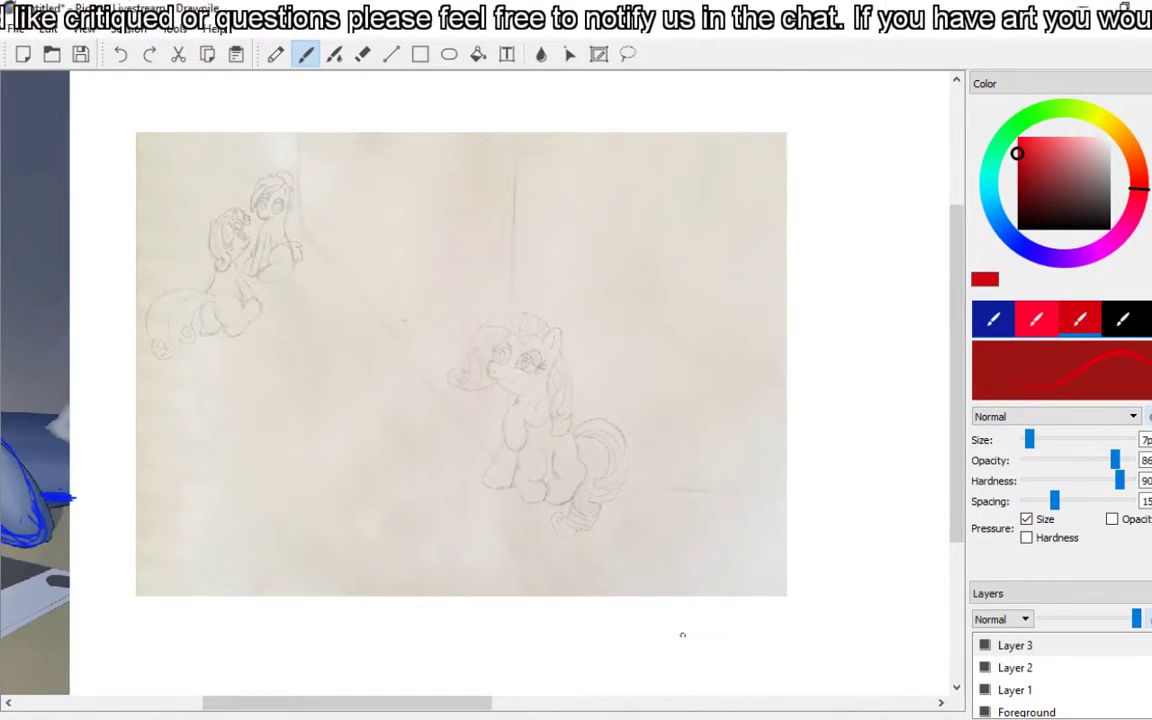
right_click(893, 640)
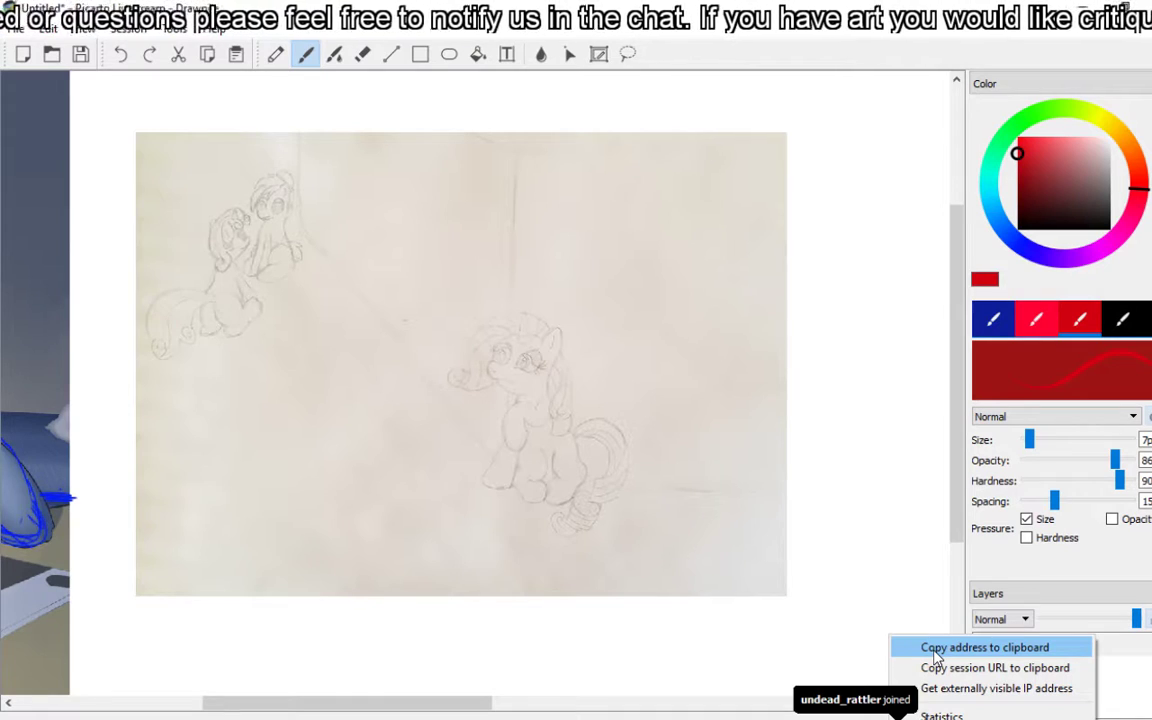
left_click(930, 667)
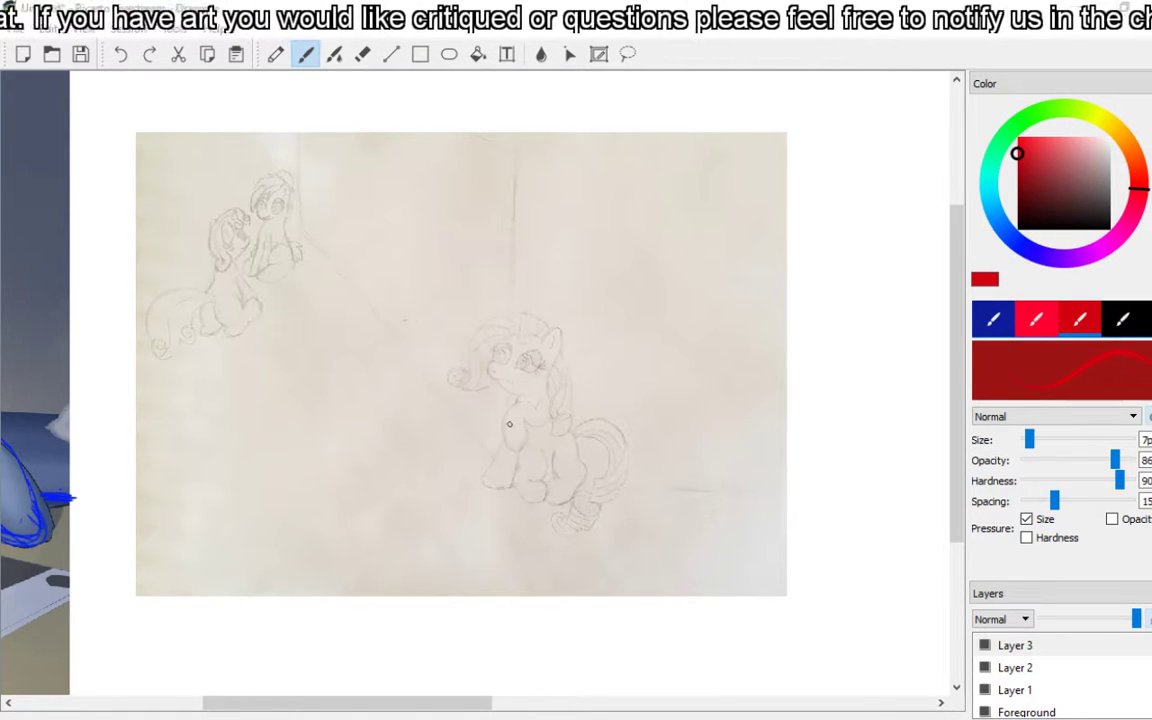
Draw a red diagonal perspective line from the small pony in the back corner to the large front pony's hooves
scroll(494, 422, "up", 2)
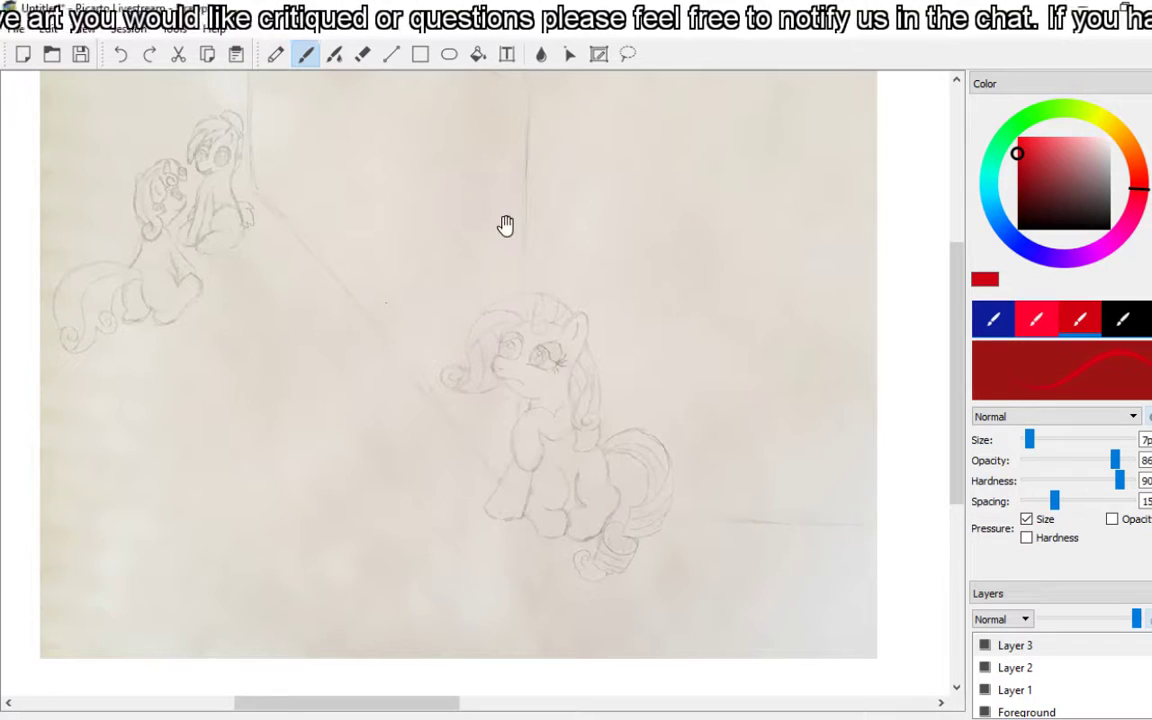
left_click_drag(506, 226, 548, 247)
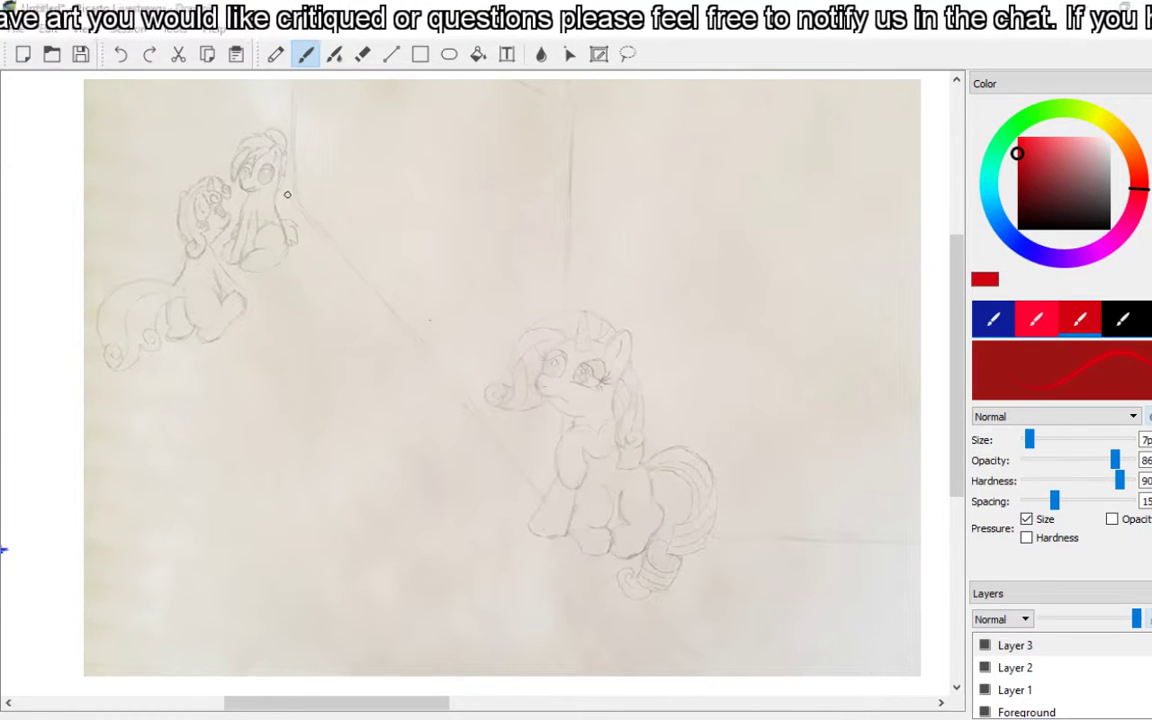
left_click_drag(286, 188, 590, 563)
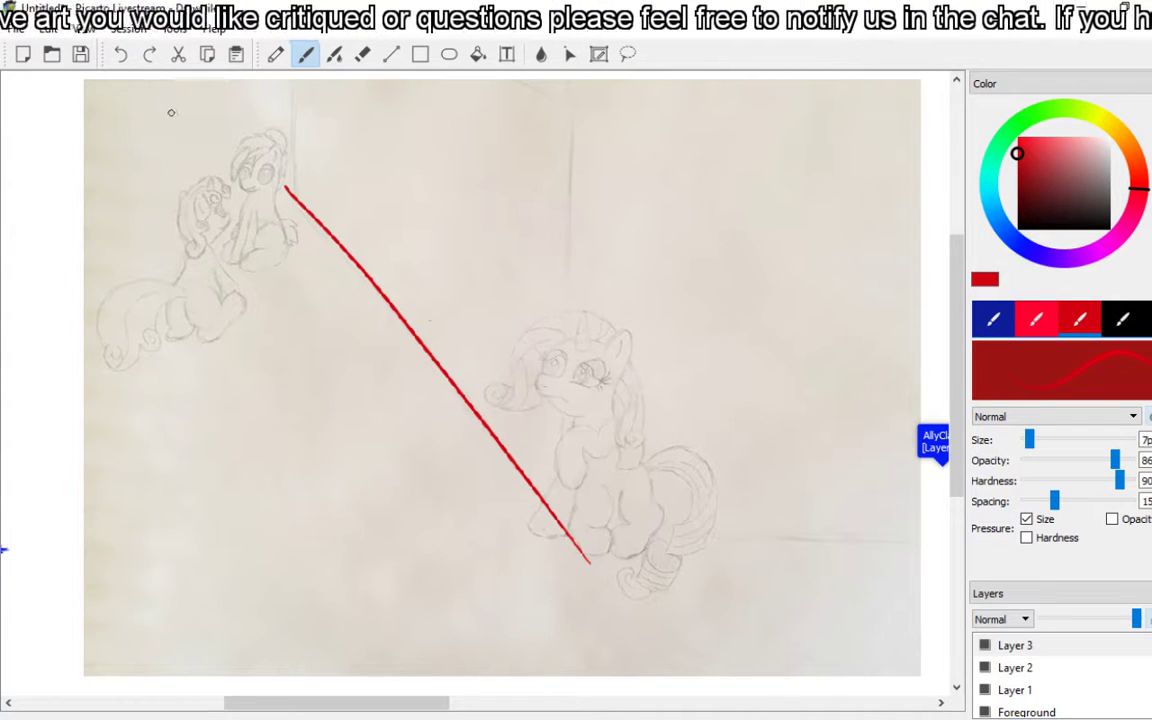
left_click(121, 54)
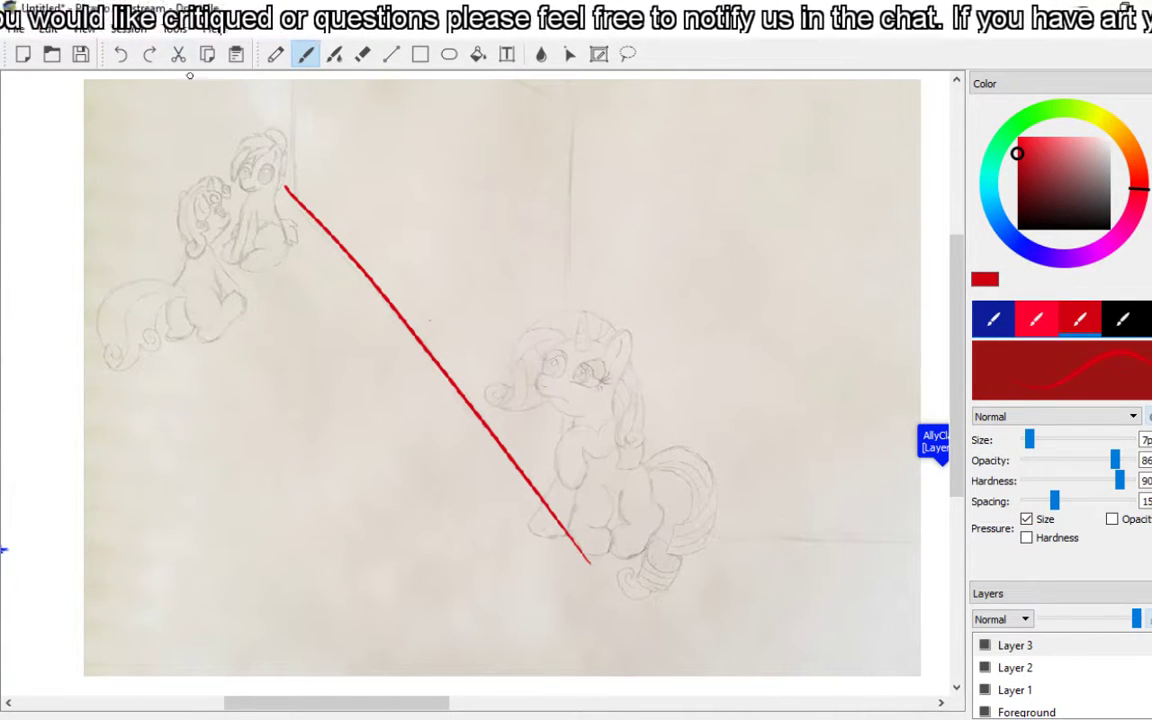
Try to extend the red diagonal line upward past the small ponies to the sketch's top edge, undoing the attempts
left_click_drag(181, 89, 378, 287)
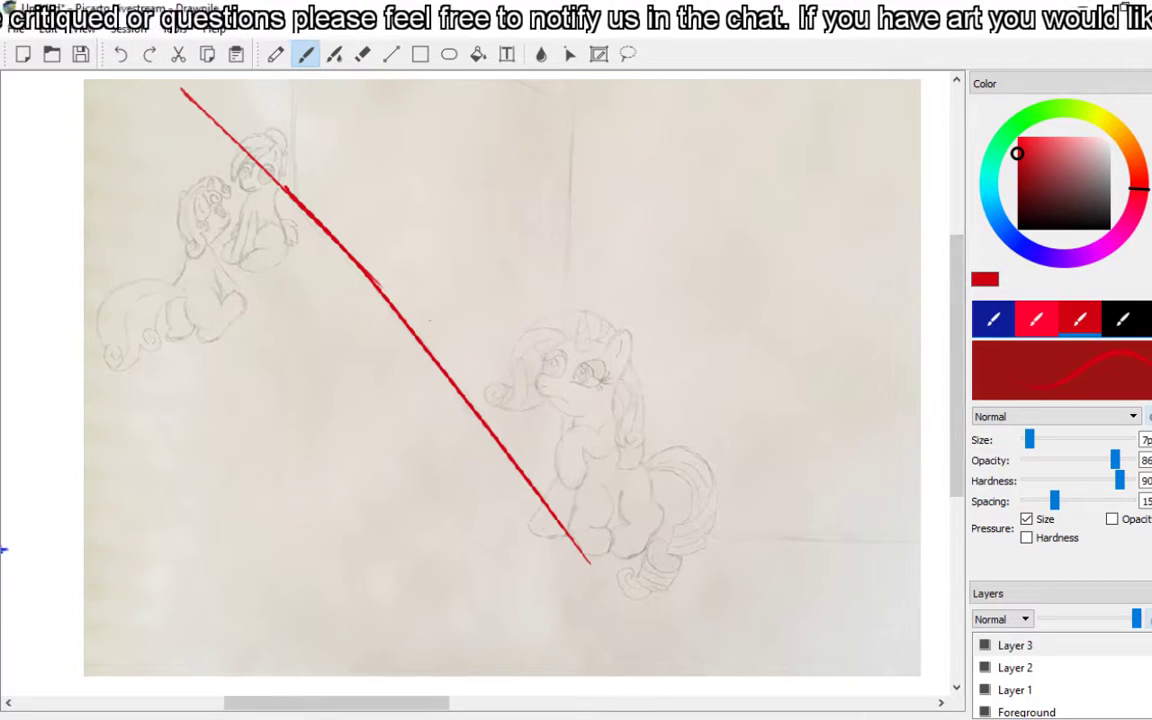
key("ctrl+minus")
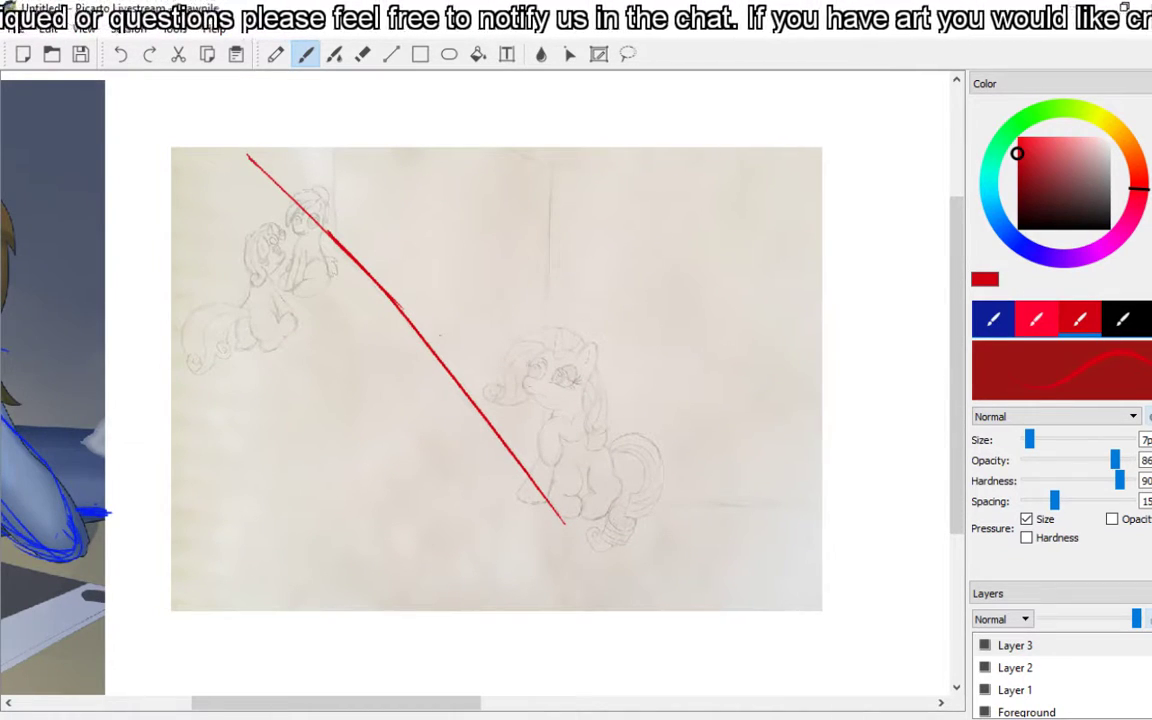
left_click(121, 55)
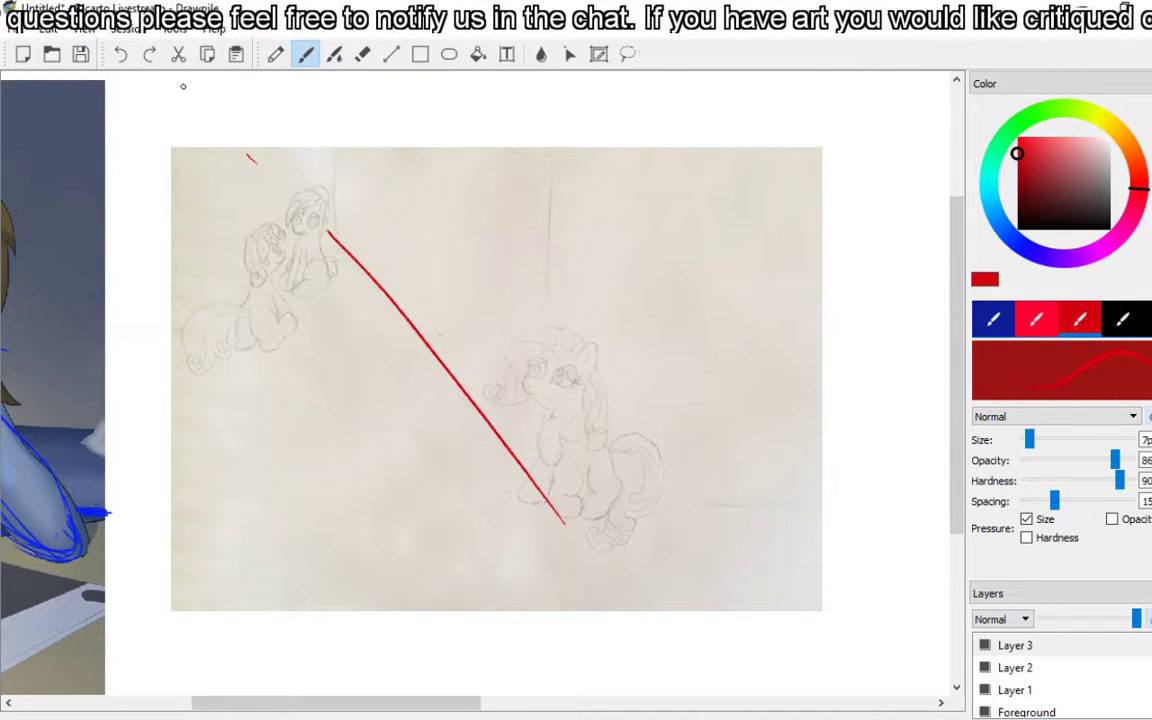
left_click_drag(176, 86, 272, 178)
left_click(123, 55)
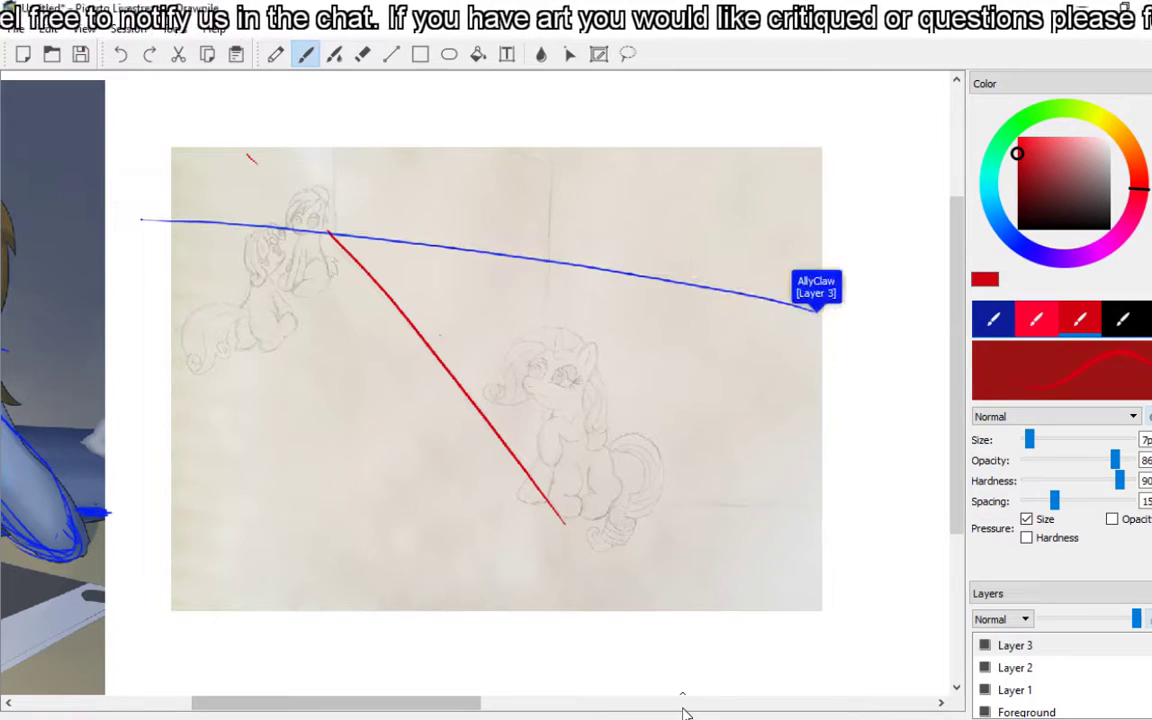
Try six red perspective lines radiating from the dot above the blue horizon line, plus a vertical line through the front pony
key("ctrl+plus")
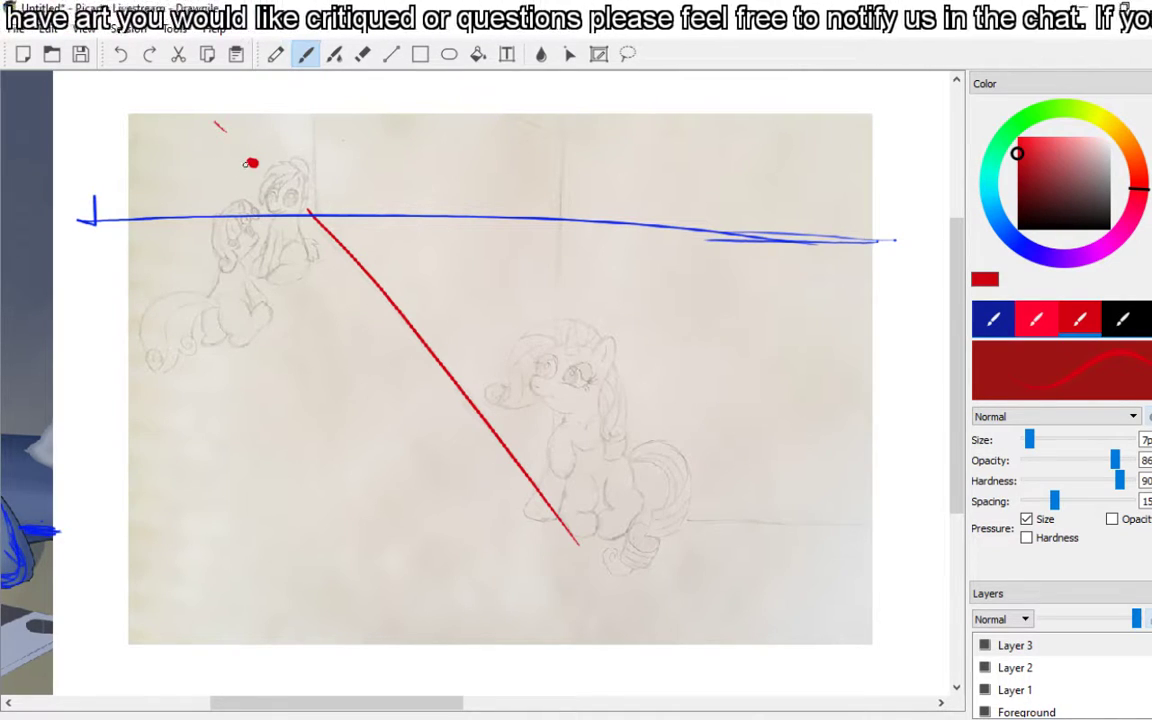
left_click_drag(252, 162, 63, 418)
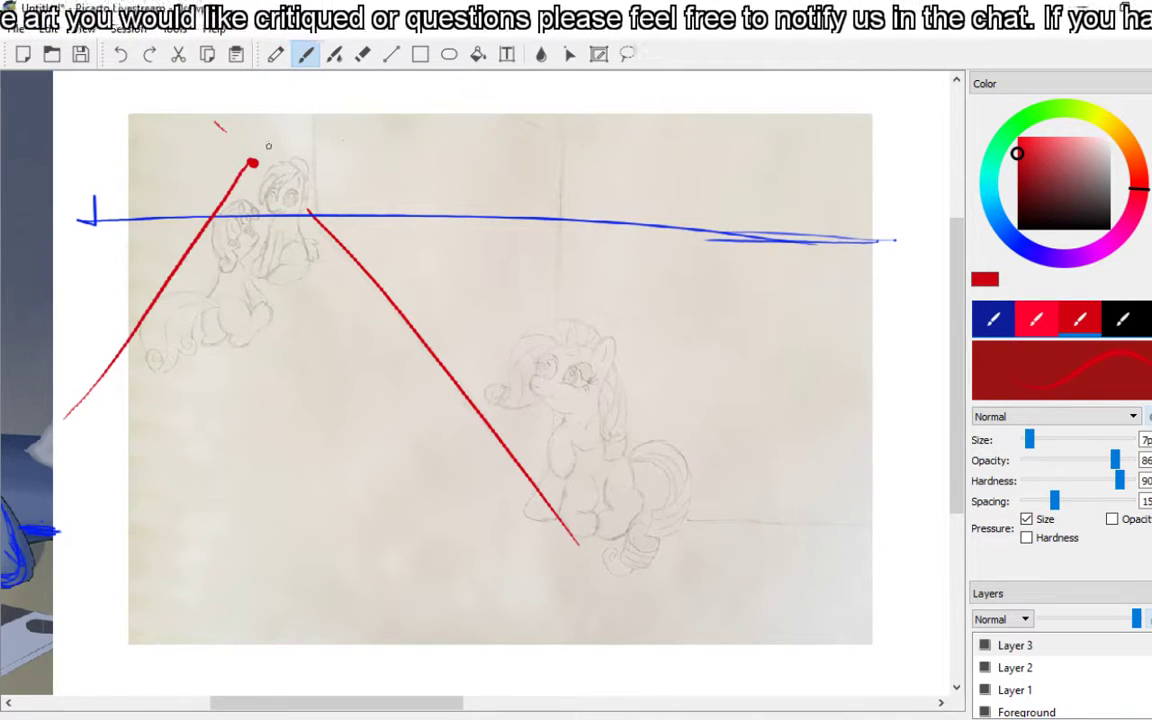
left_click_drag(252, 162, 368, 690)
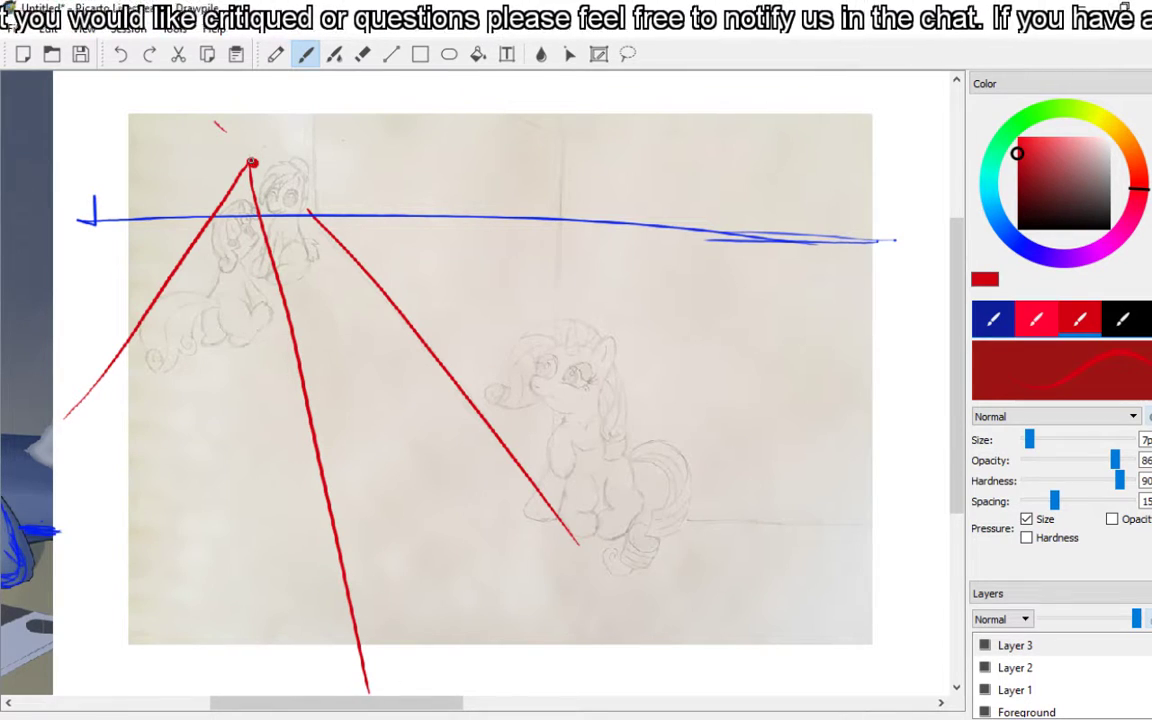
left_click_drag(252, 162, 538, 668)
left_click_drag(252, 162, 879, 543)
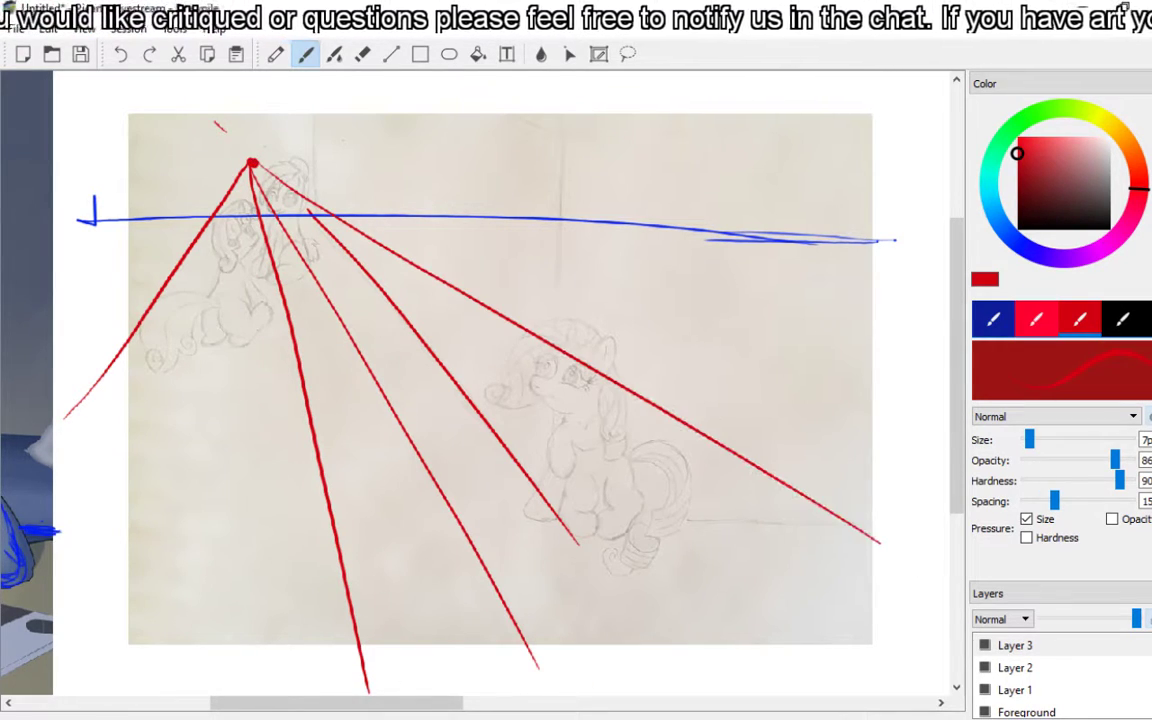
left_click_drag(252, 162, 942, 270)
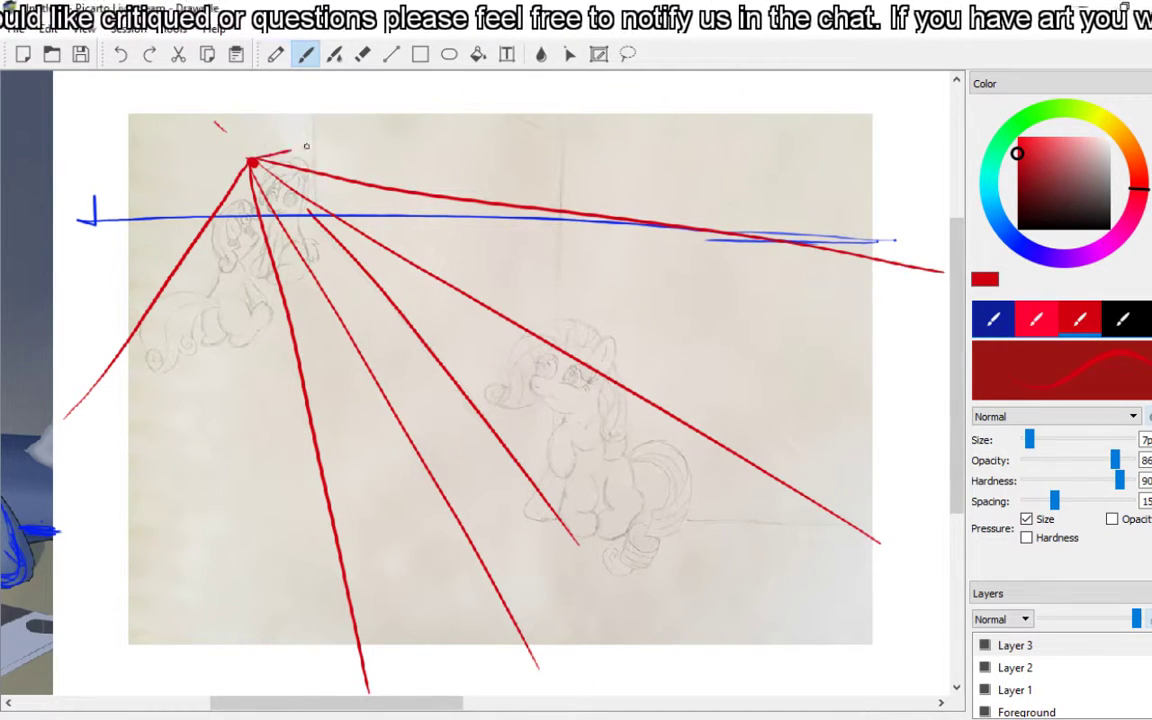
mouse_move(252, 161)
left_mouse_down()
mouse_move(730, 82)
mouse_move(812, 86)
left_mouse_up()
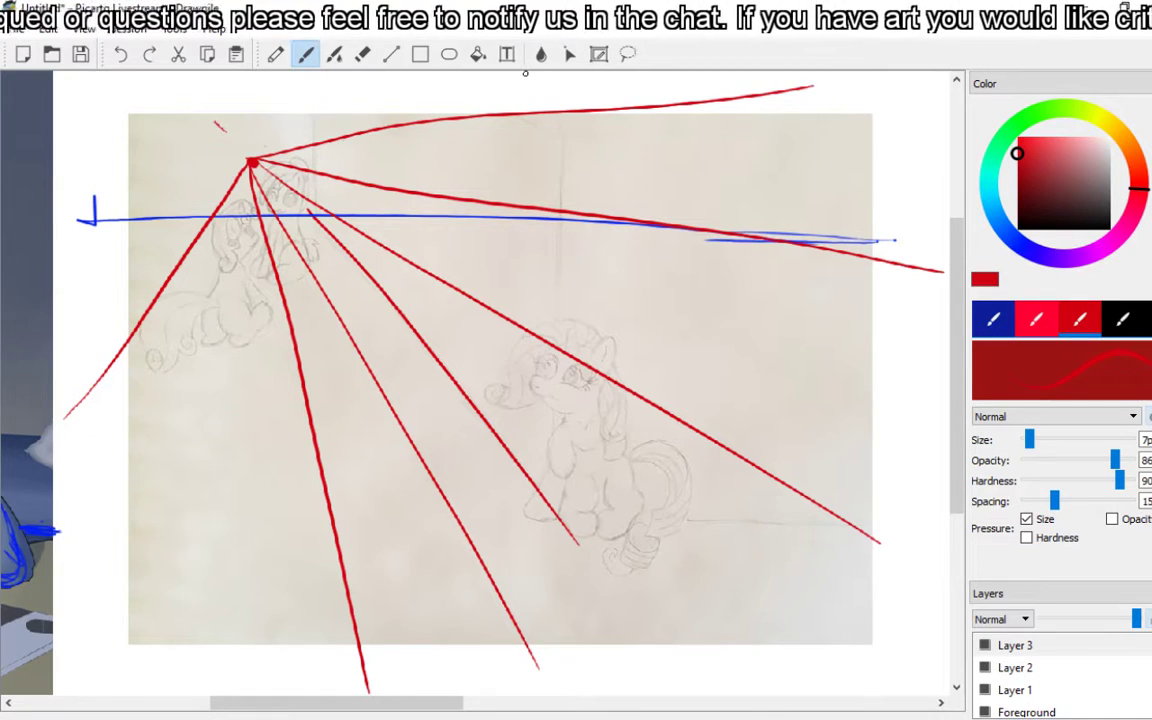
left_click_drag(556, 113, 555, 443)
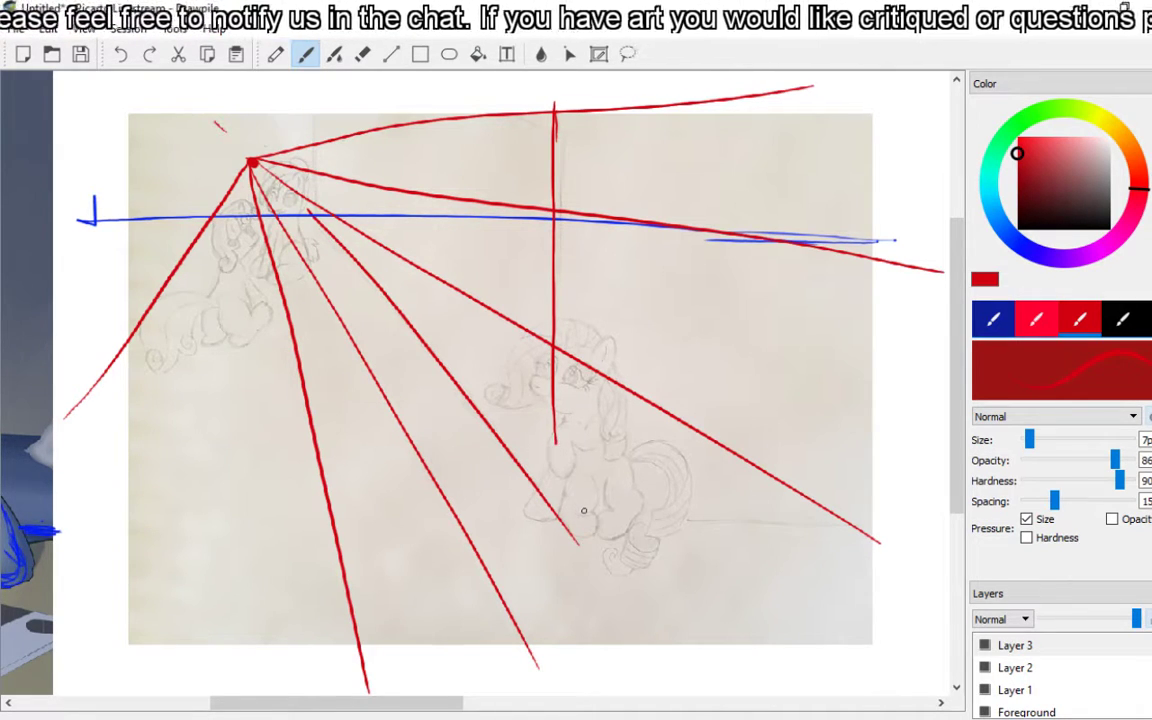
Undo the red vertical line, the lines radiating from the dot above the horizon, and the dot itself
left_click(122, 57)
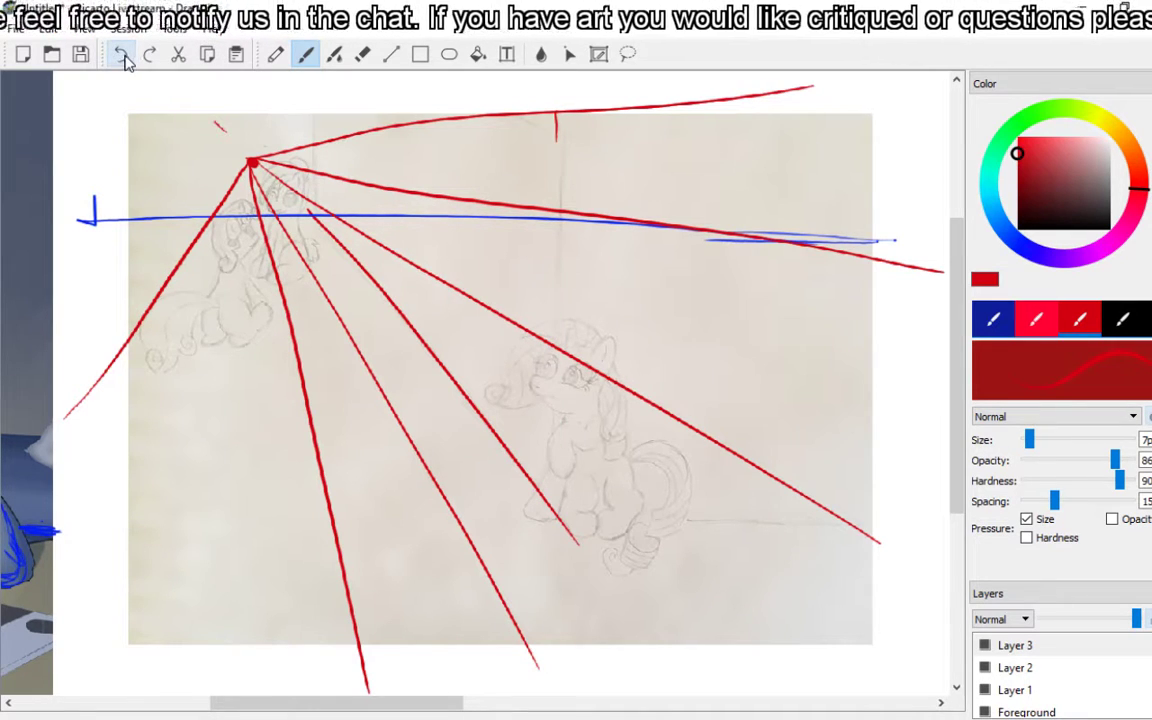
left_click(122, 57)
left_click(122, 57)
left_click(122, 57)
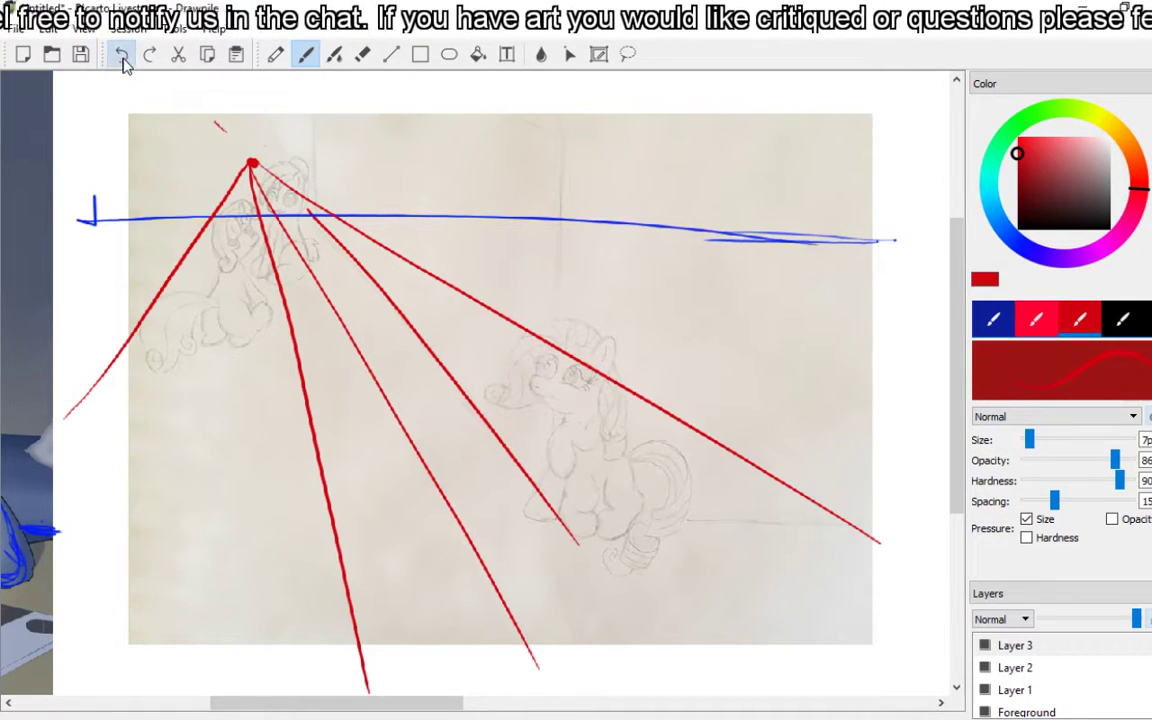
left_click(122, 57)
left_click(122, 57)
left_click(122, 57)
left_click(122, 57)
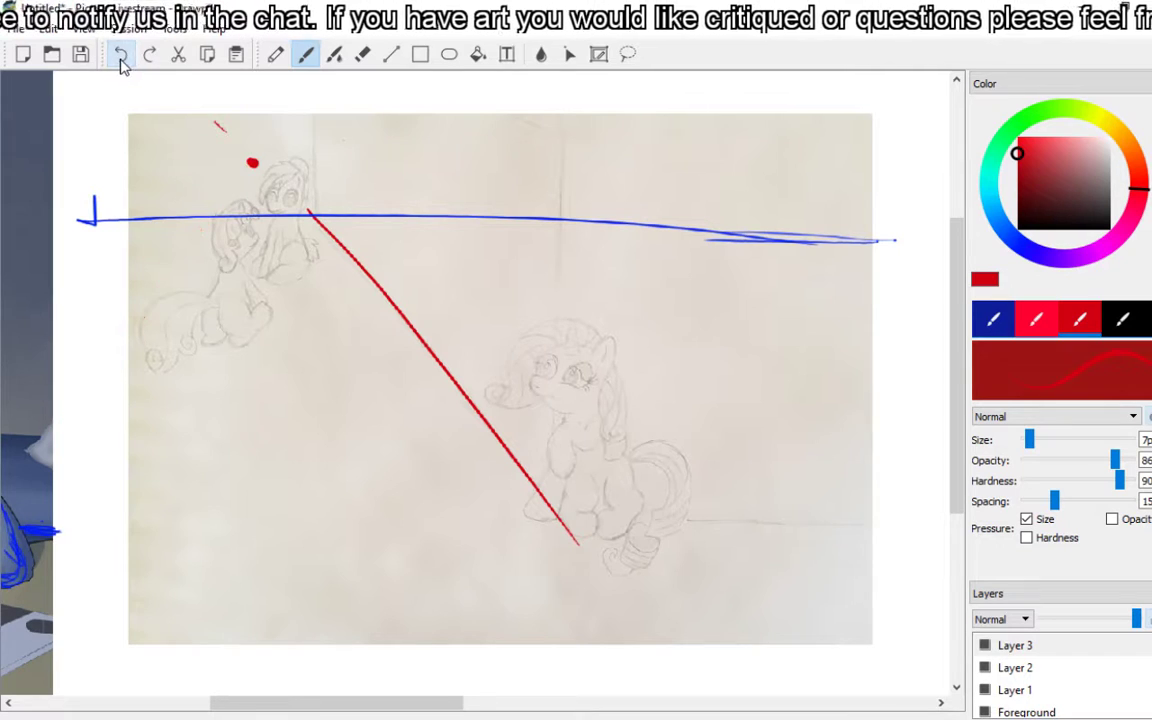
left_click(120, 58)
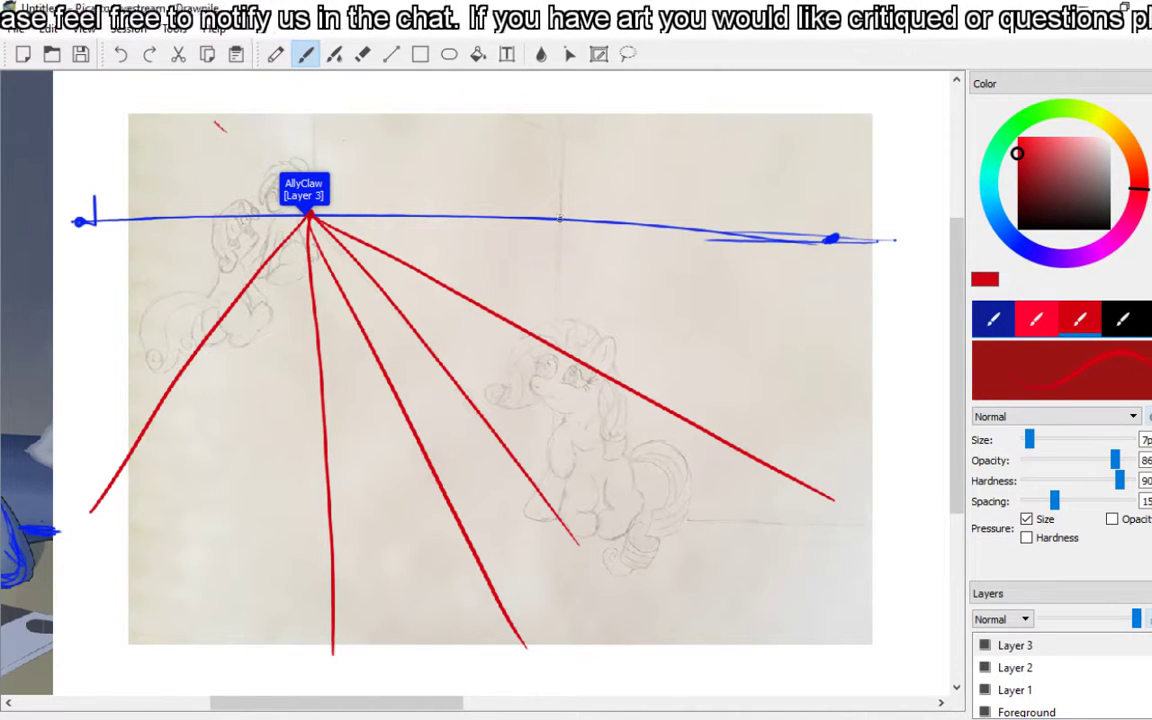
Draw a red vertical line from the blue horizon line down to the diagonal perspective line at the front pony's legs
mouse_move(557, 218)
left_mouse_down()
mouse_move(548, 400)
mouse_move(563, 520)
left_mouse_up()
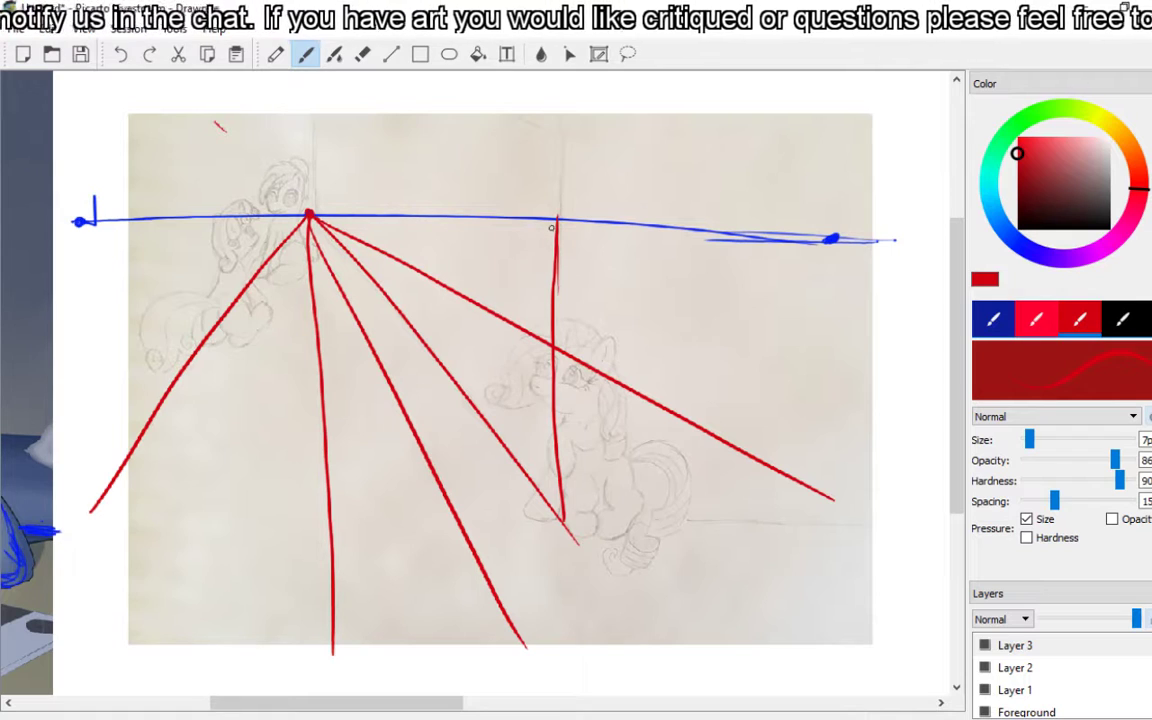
Draw a red horizontal line rightward from the foot of the vertical line, and another from the vanishing point just above the blue horizon
left_click_drag(565, 520, 906, 537)
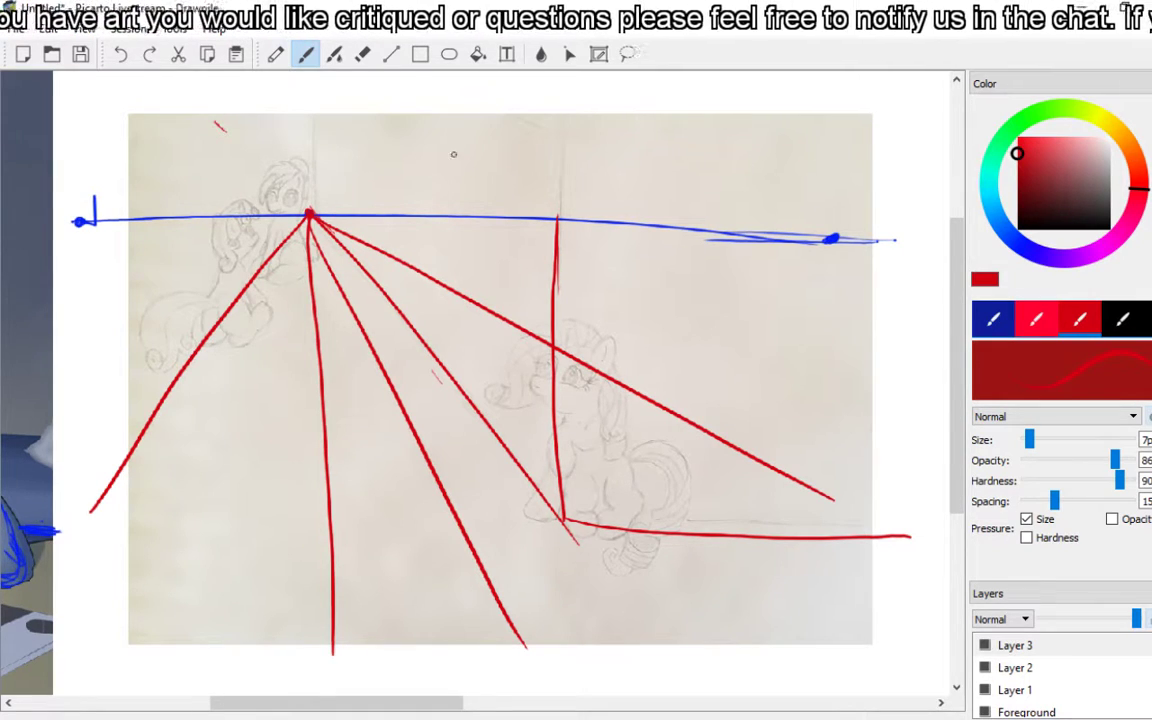
left_click_drag(311, 213, 573, 109)
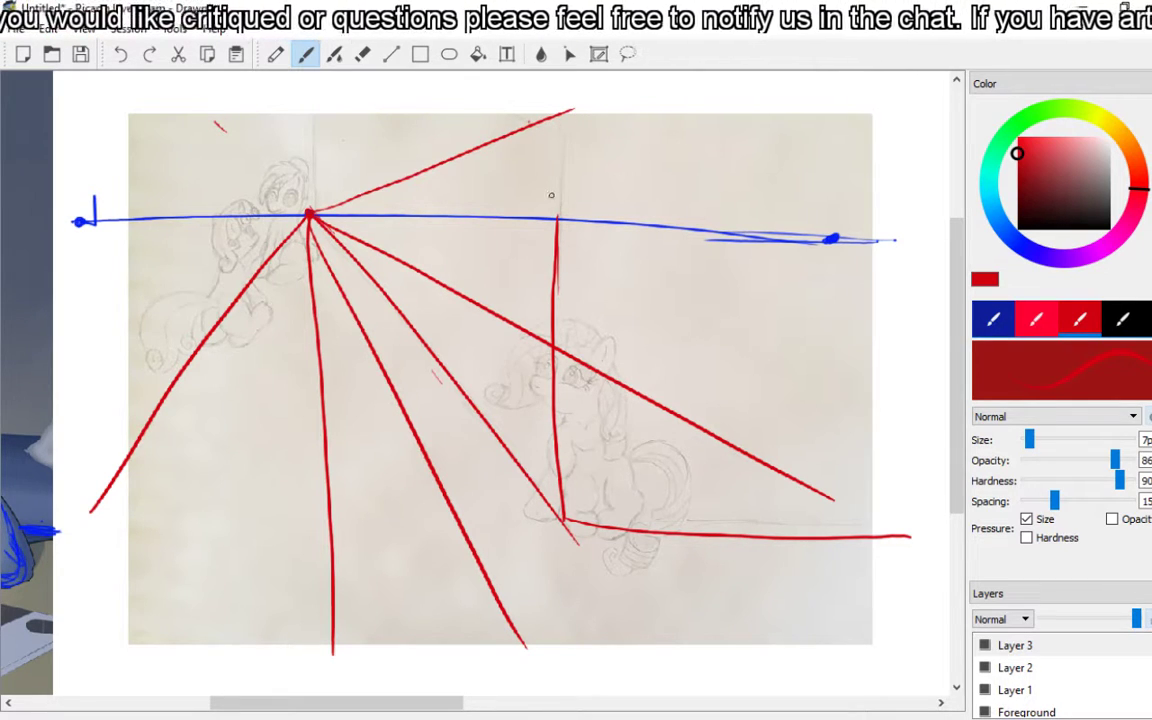
left_click(124, 56)
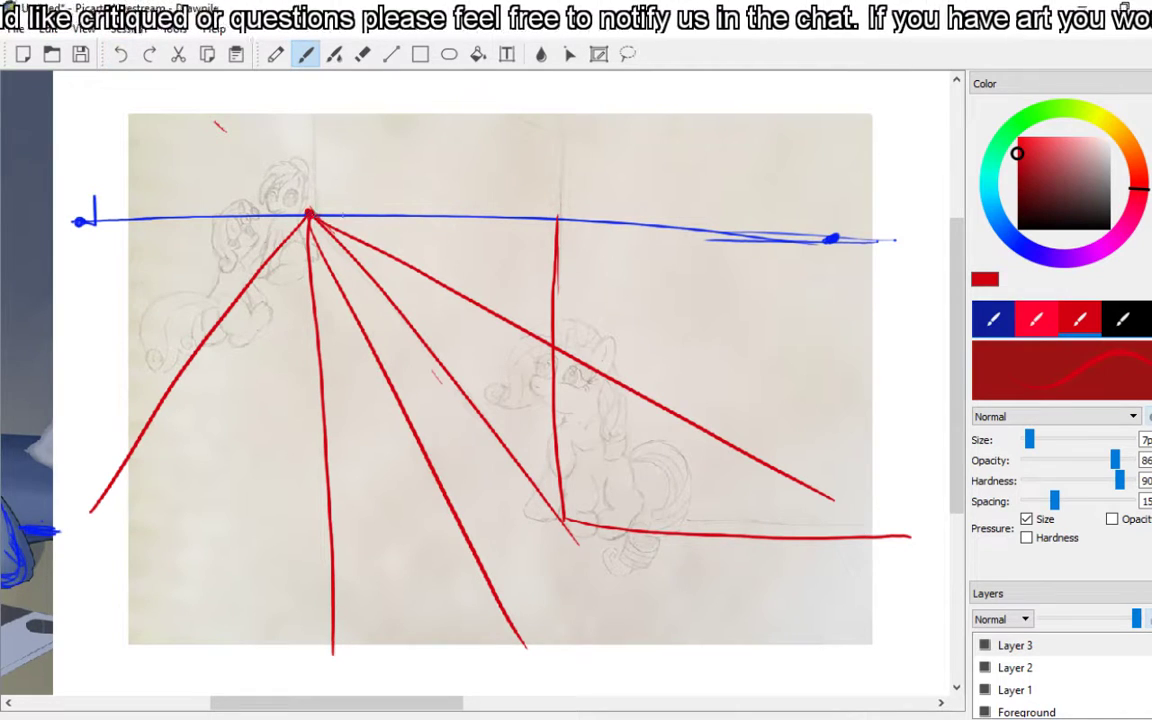
left_click_drag(308, 214, 564, 195)
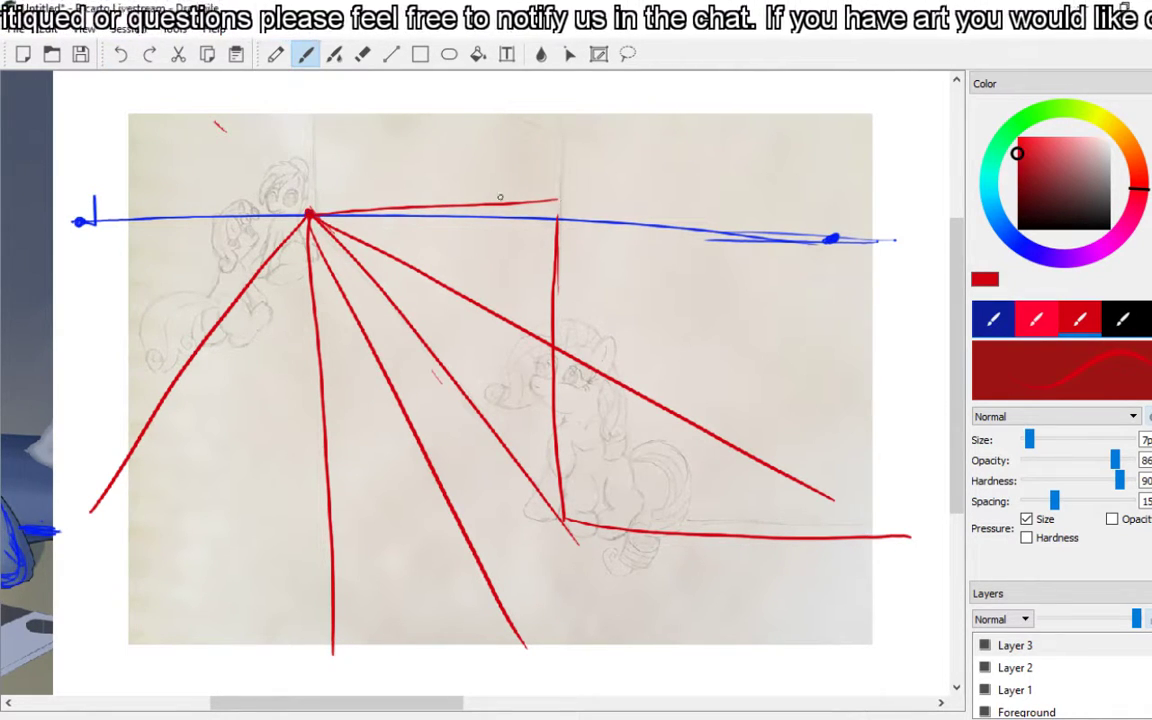
left_click_drag(558, 201, 905, 208)
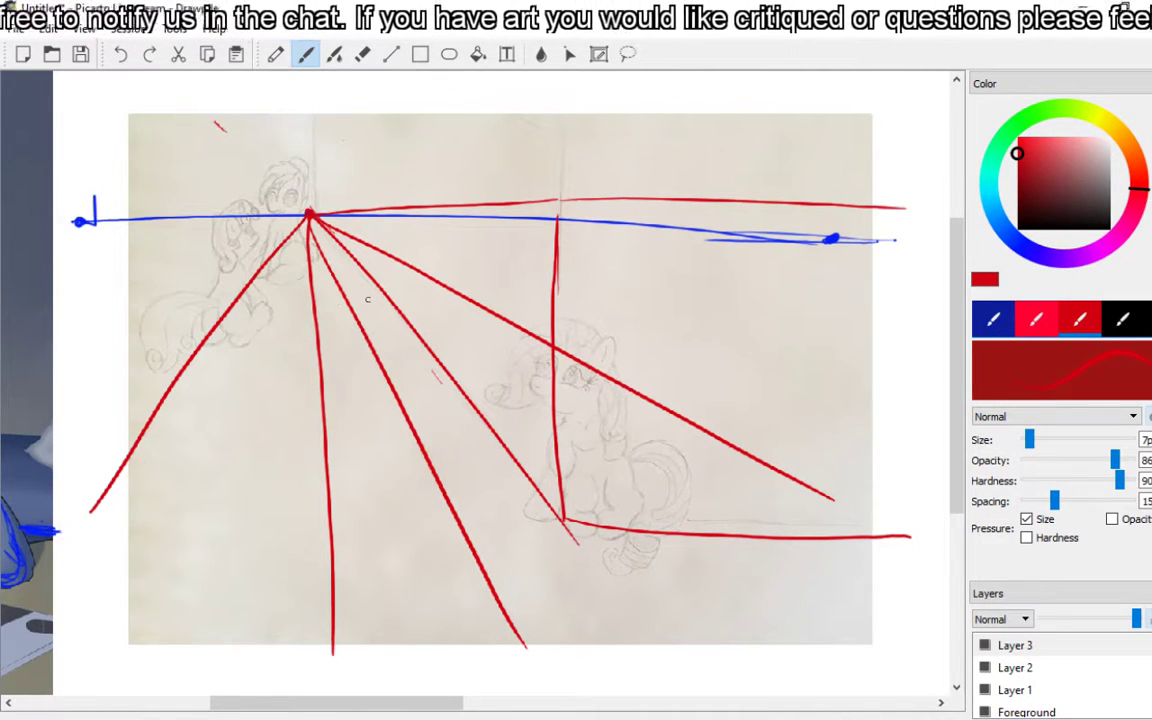
Add two red circles below the vanishing point with three more perspective lines radiating from it, and mark a blue box's vertical edge in red
left_click_drag(387, 323, 390, 330)
mouse_move(303, 334)
left_mouse_down()
mouse_move(258, 371)
mouse_move(306, 342)
left_mouse_up()
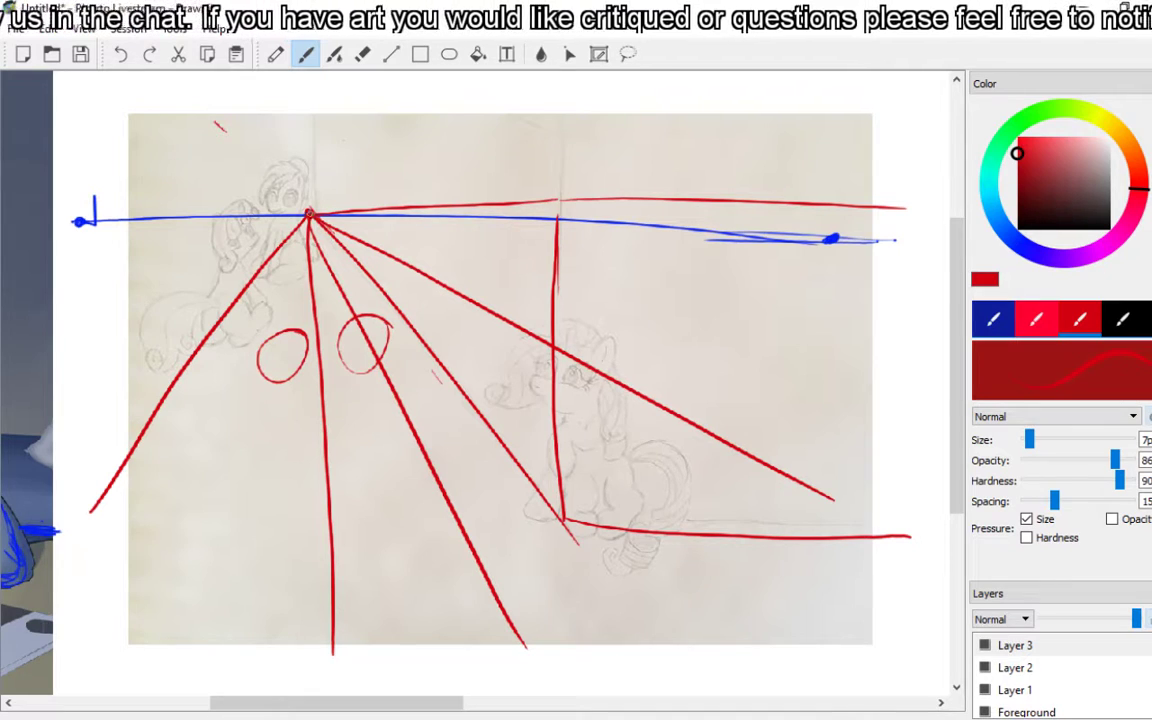
left_click_drag(303, 222, 225, 410)
left_click_drag(304, 222, 231, 534)
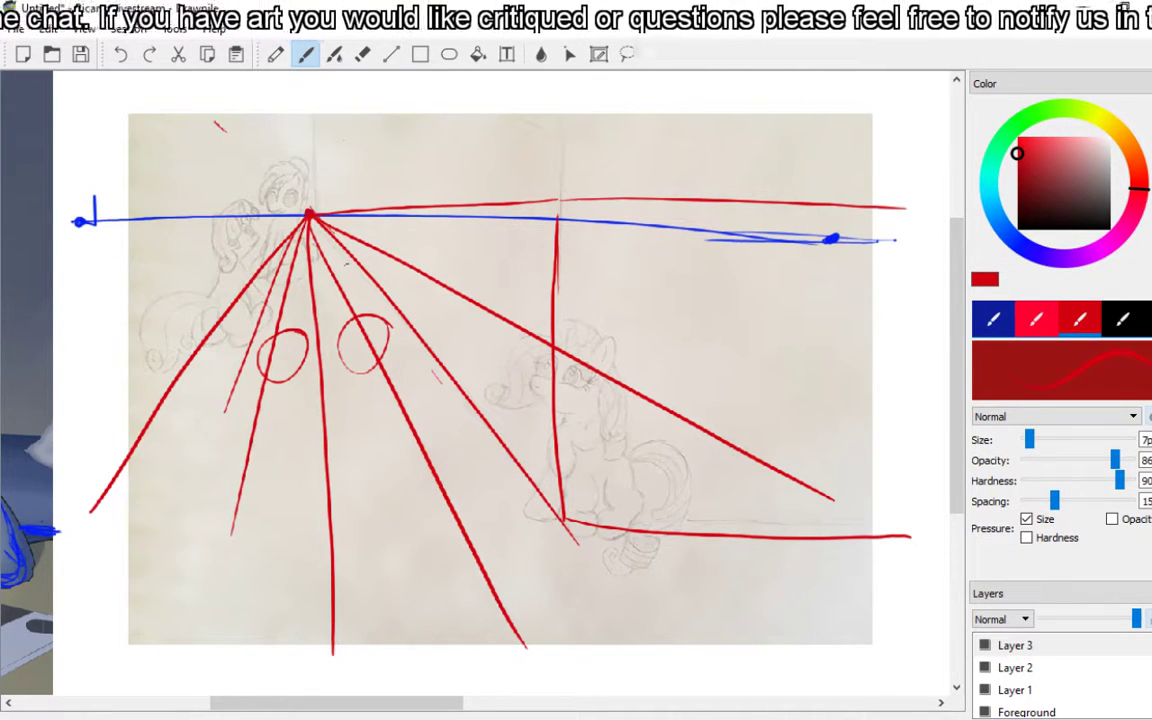
left_click_drag(308, 218, 508, 480)
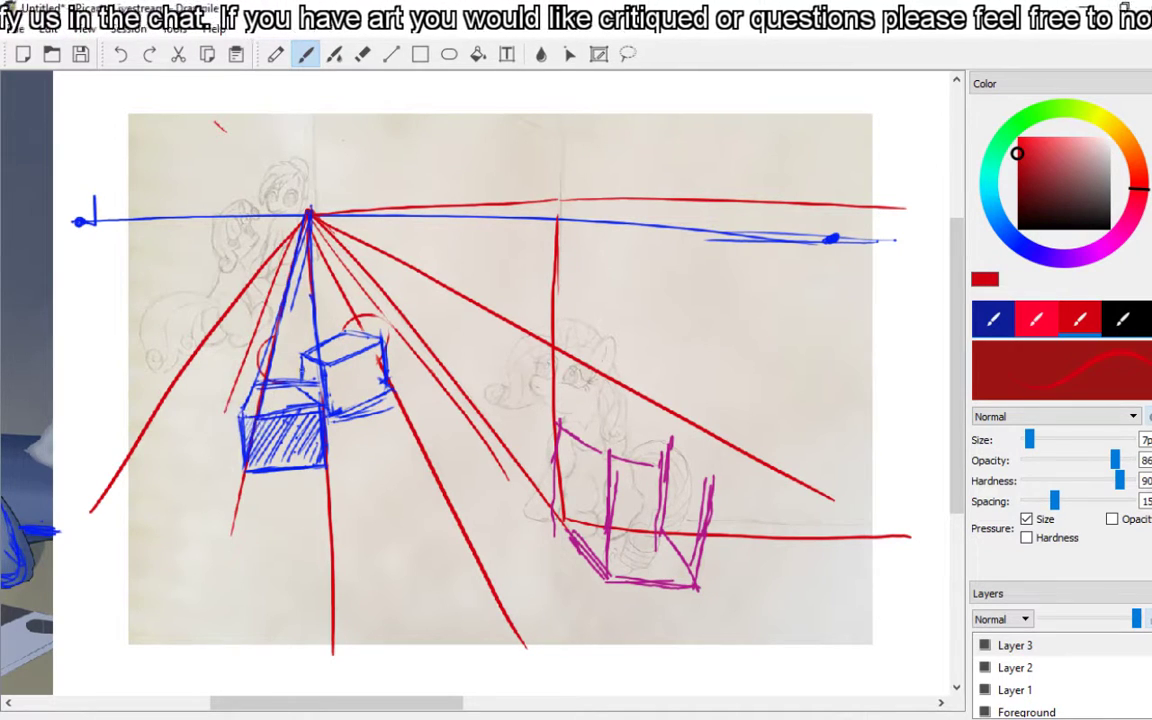
left_click_drag(300, 378, 301, 342)
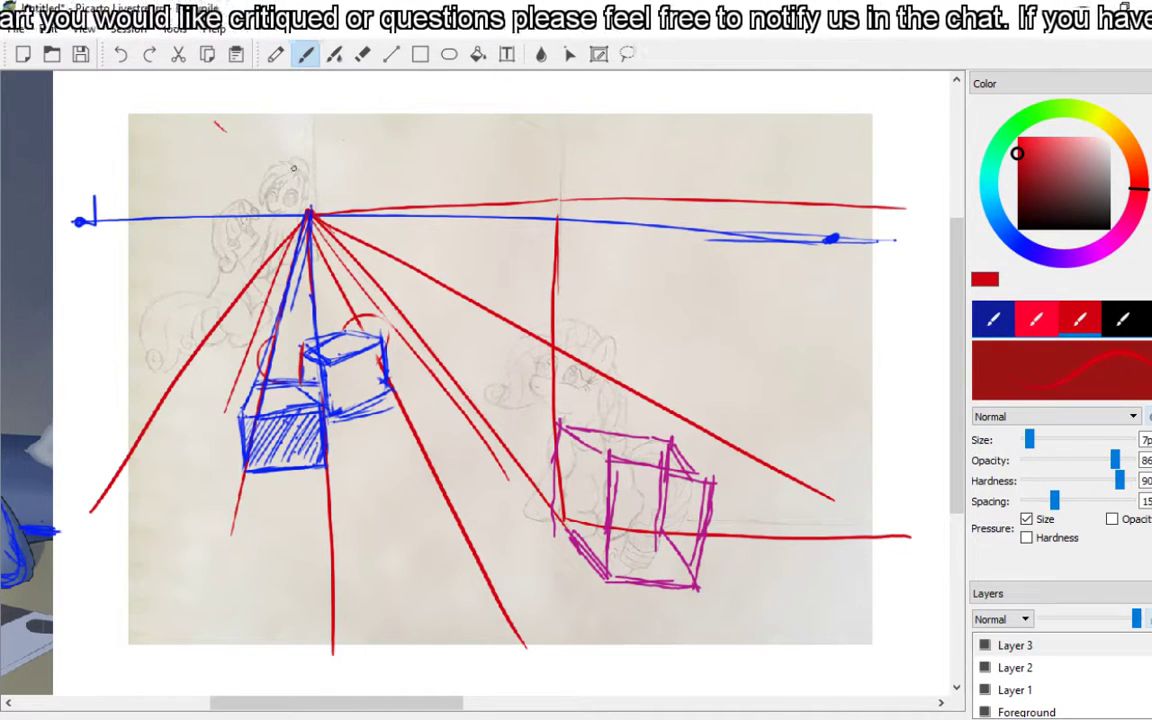
Erase the perspective lines and boxes from the sketch, and make Layer 2 active for brush drawing
left_click(362, 55)
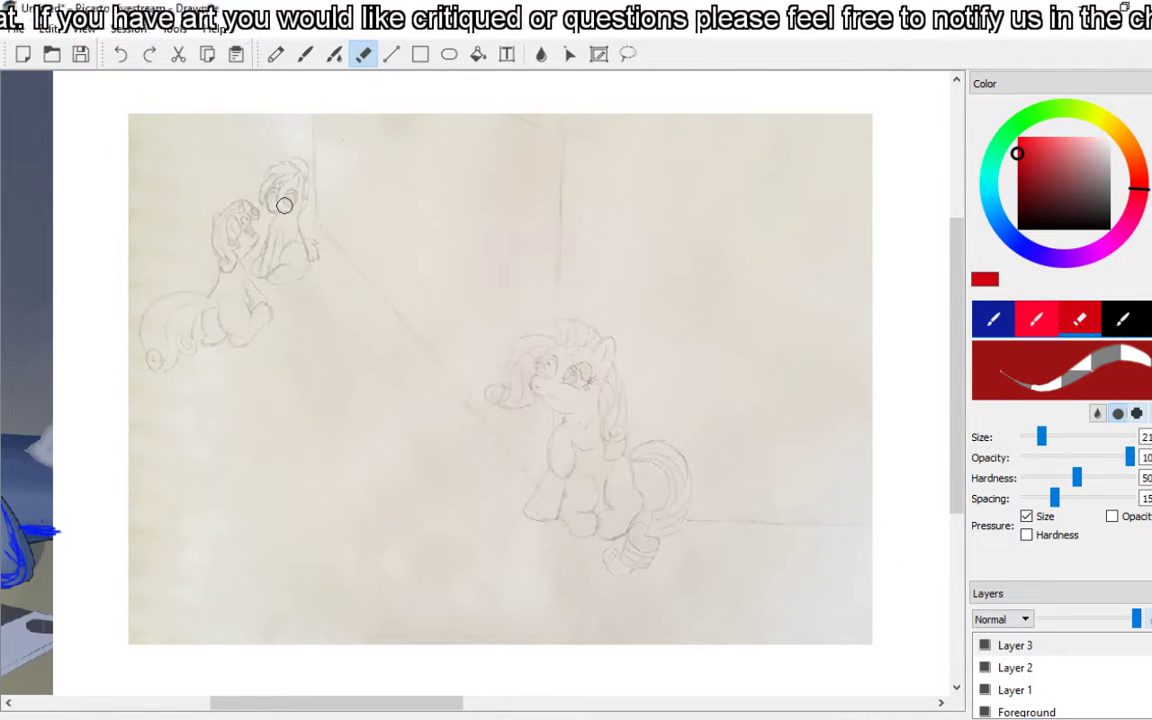
left_click(1002, 669)
left_click(305, 54)
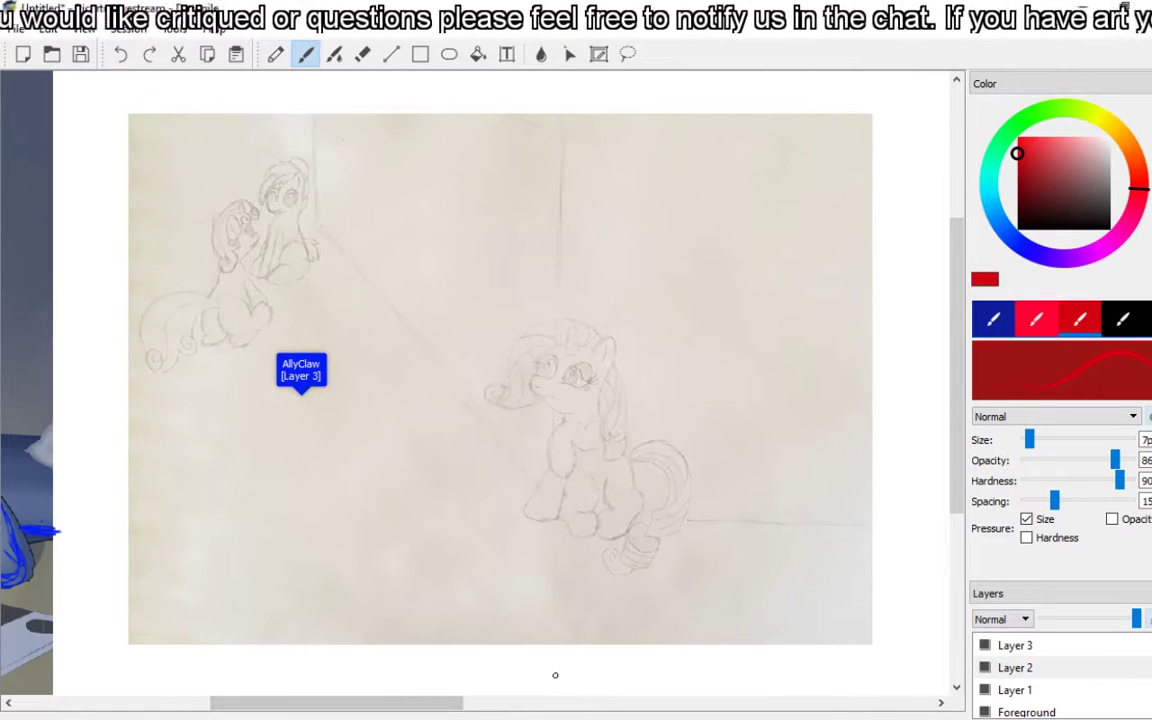
Try a red circle around the head of the small pony with the curled tail, and undo its strokes
mouse_move(380, 707)
left_mouse_down()
mouse_move(338, 708)
mouse_move(370, 709)
left_mouse_up()
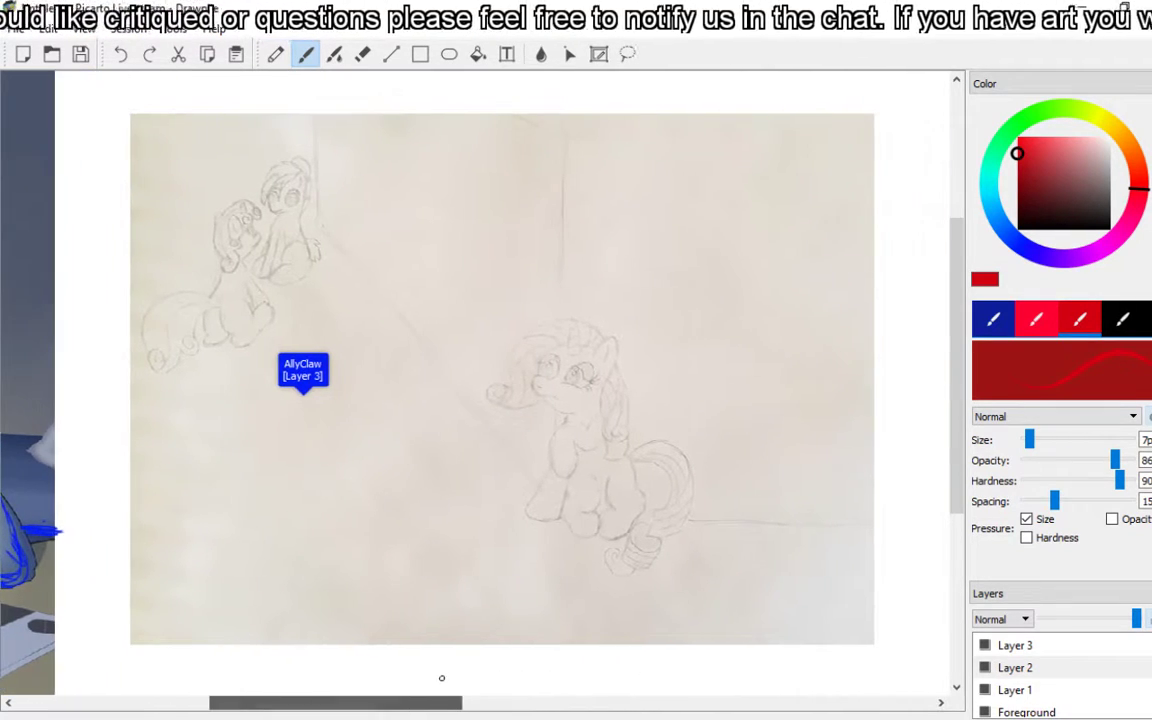
scroll(434, 321, "up", 1)
scroll(434, 321, "up", 1)
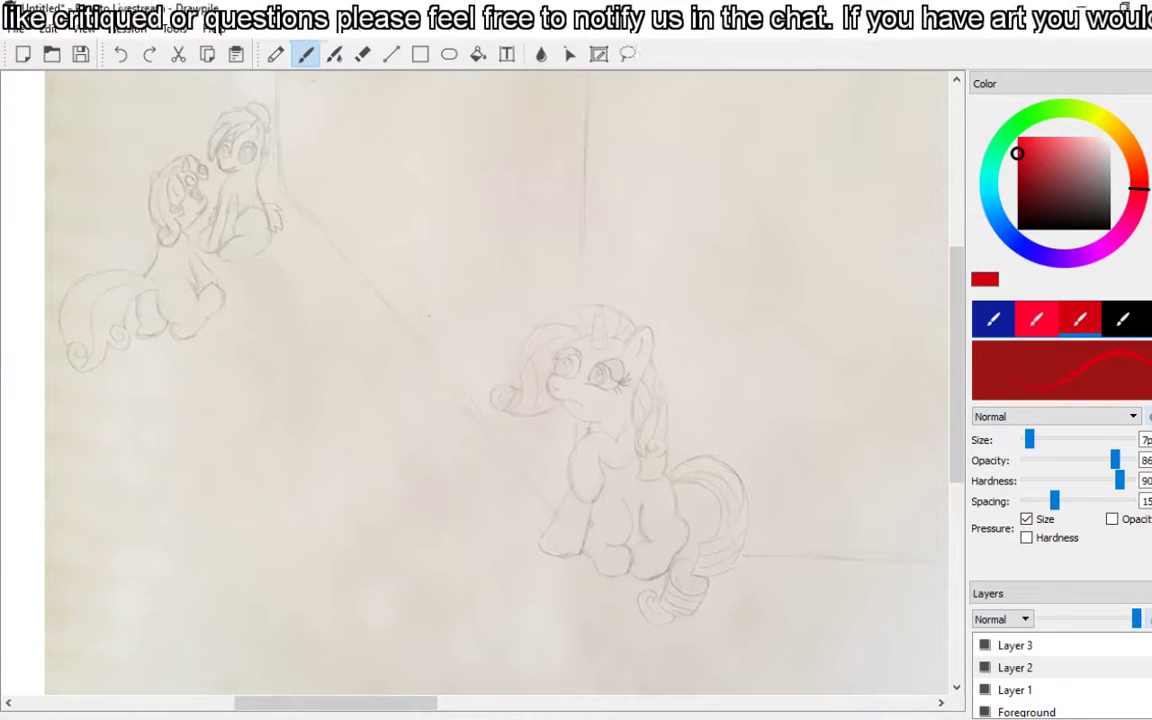
scroll(470, 382, "up", 2)
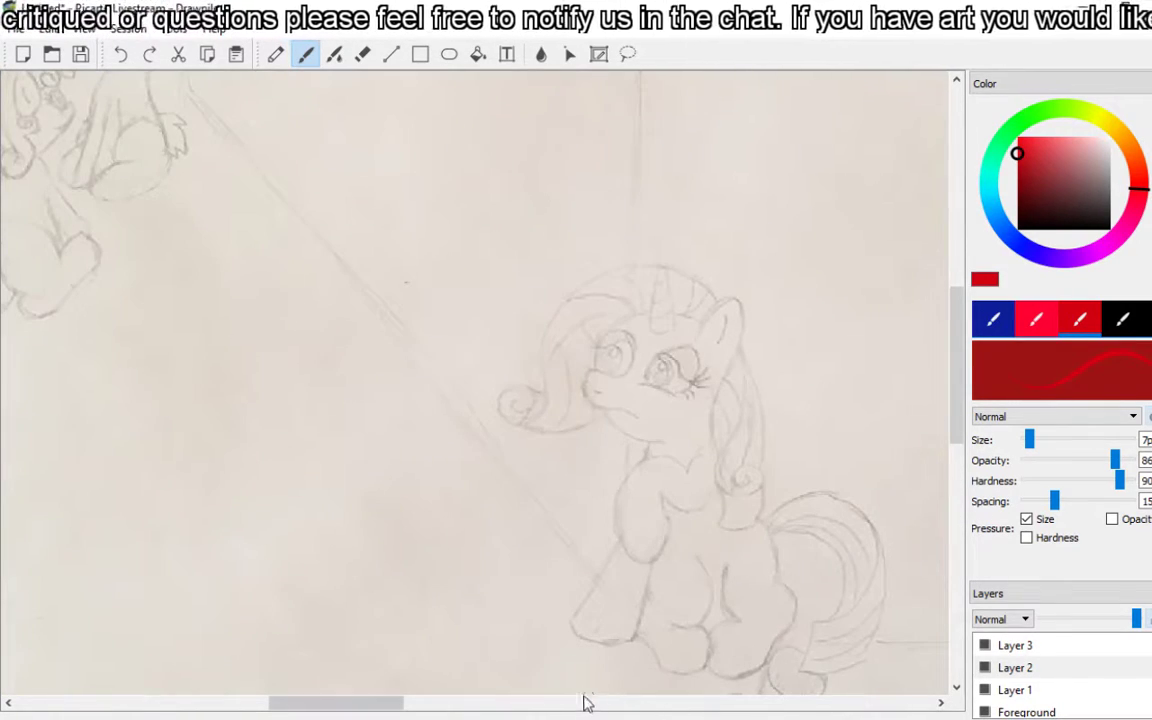
scroll(340, 380, "down", 1)
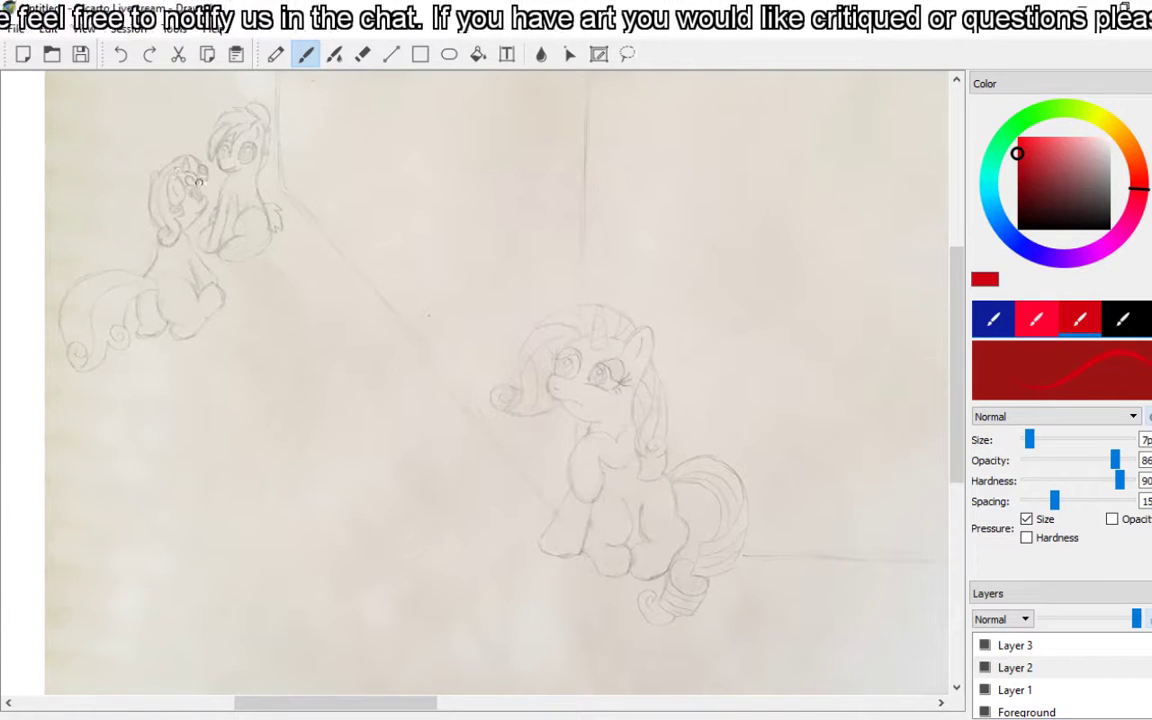
mouse_move(178, 177)
left_mouse_down()
mouse_move(204, 212)
mouse_move(189, 237)
mouse_move(168, 196)
mouse_move(163, 207)
mouse_move(176, 176)
left_mouse_up()
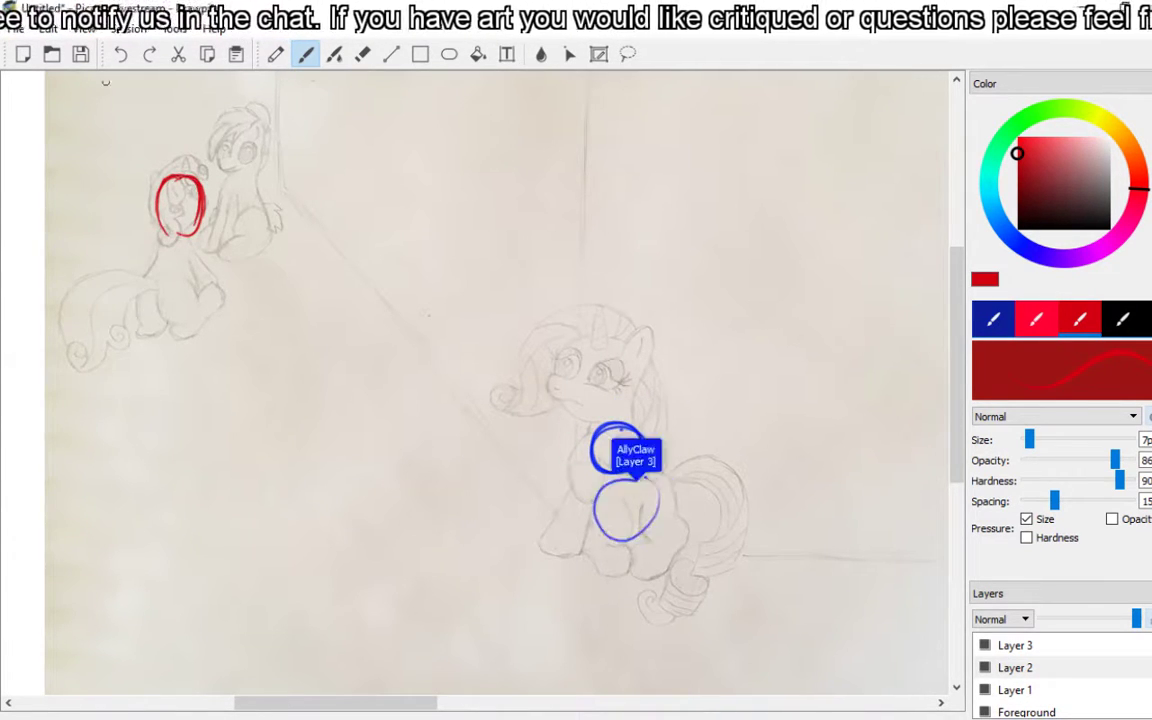
left_click(121, 55)
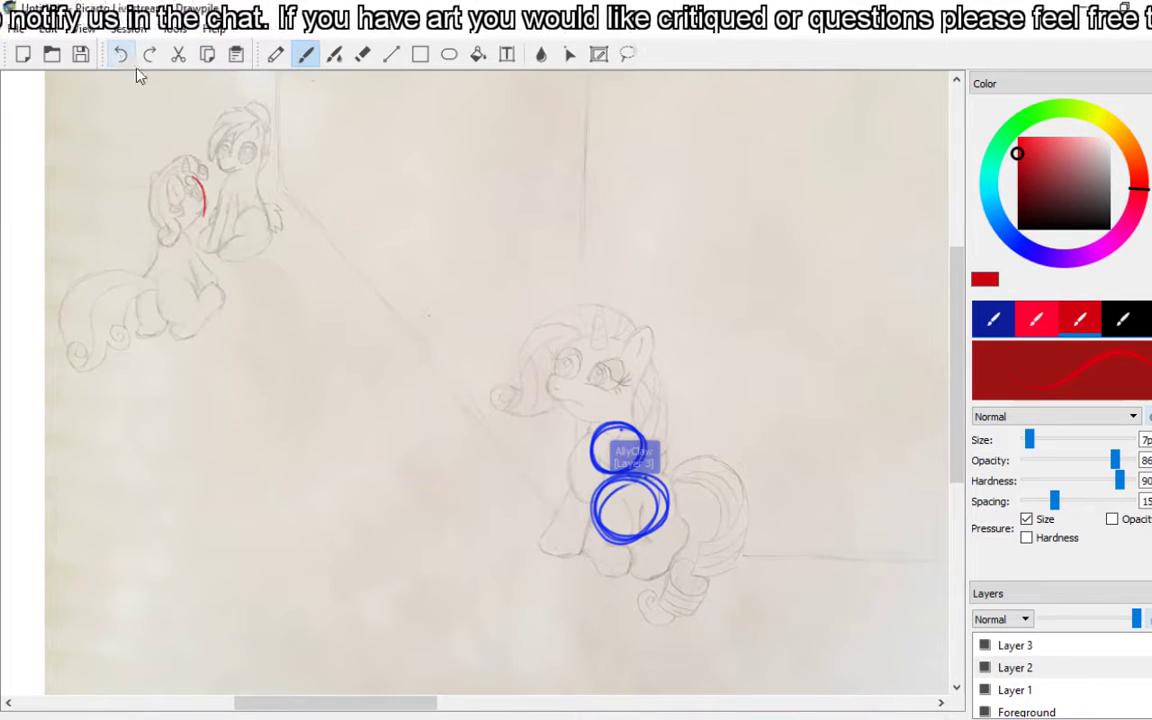
left_click(121, 55)
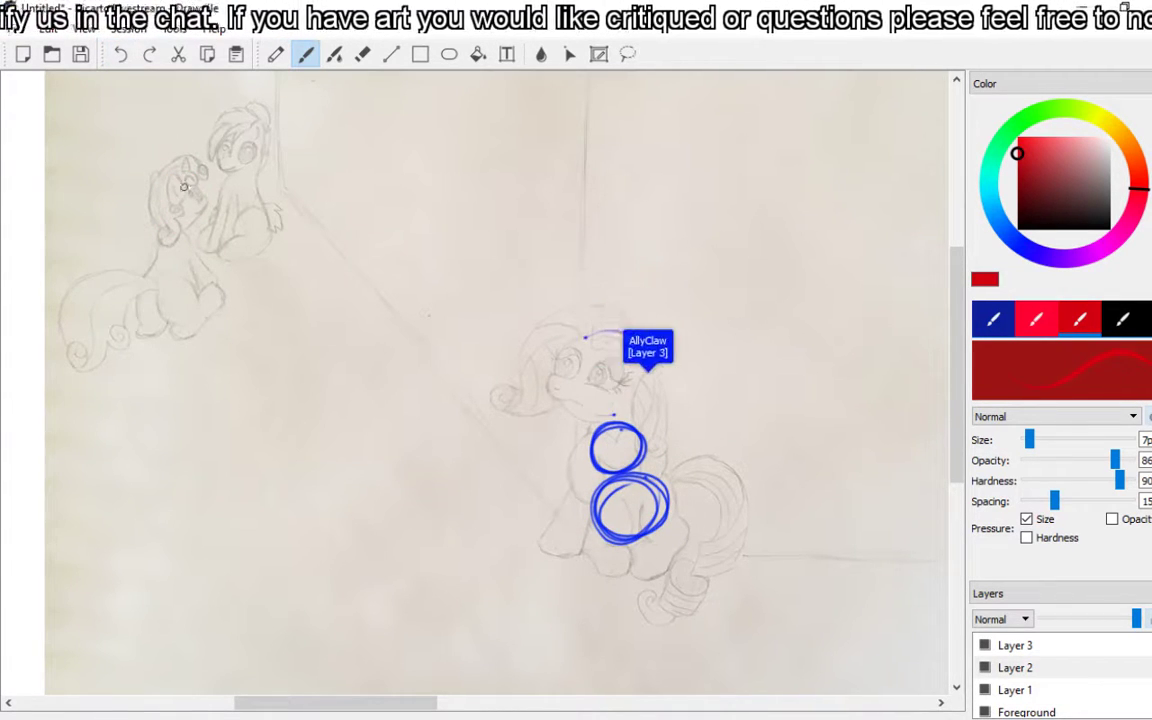
Try a red face curve on the curled-tail small pony and a red muzzle on its companion, erasing the marks
left_click_drag(189, 178, 203, 206)
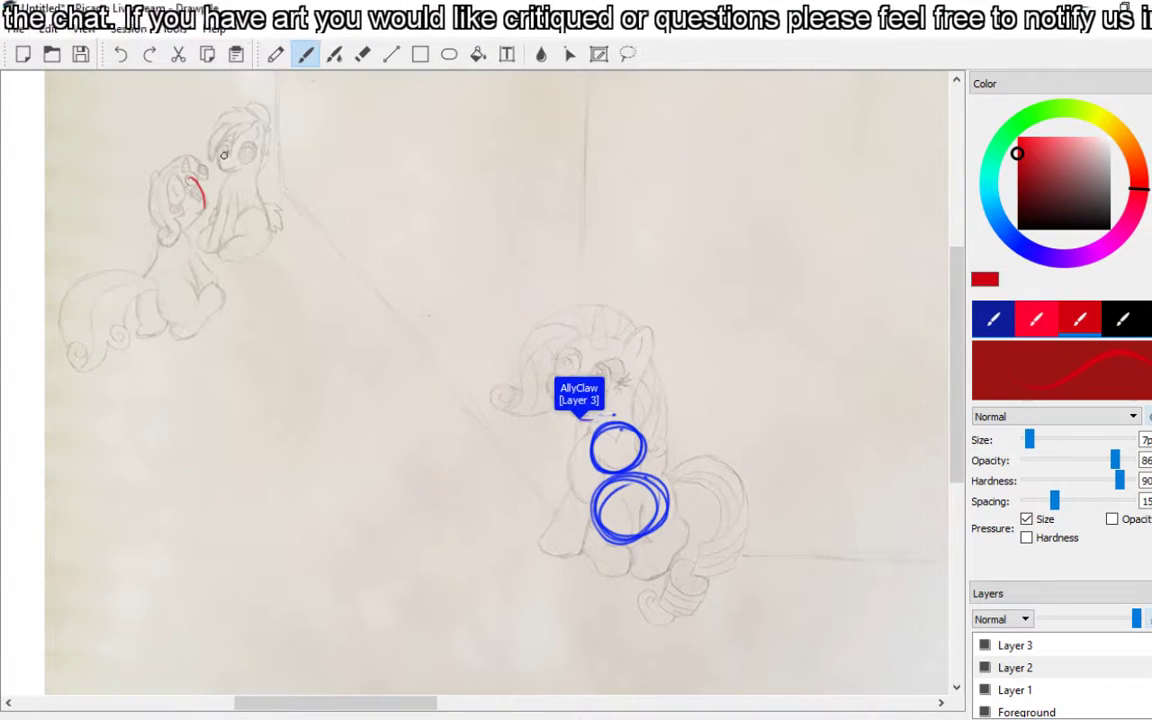
left_click_drag(226, 153, 224, 158)
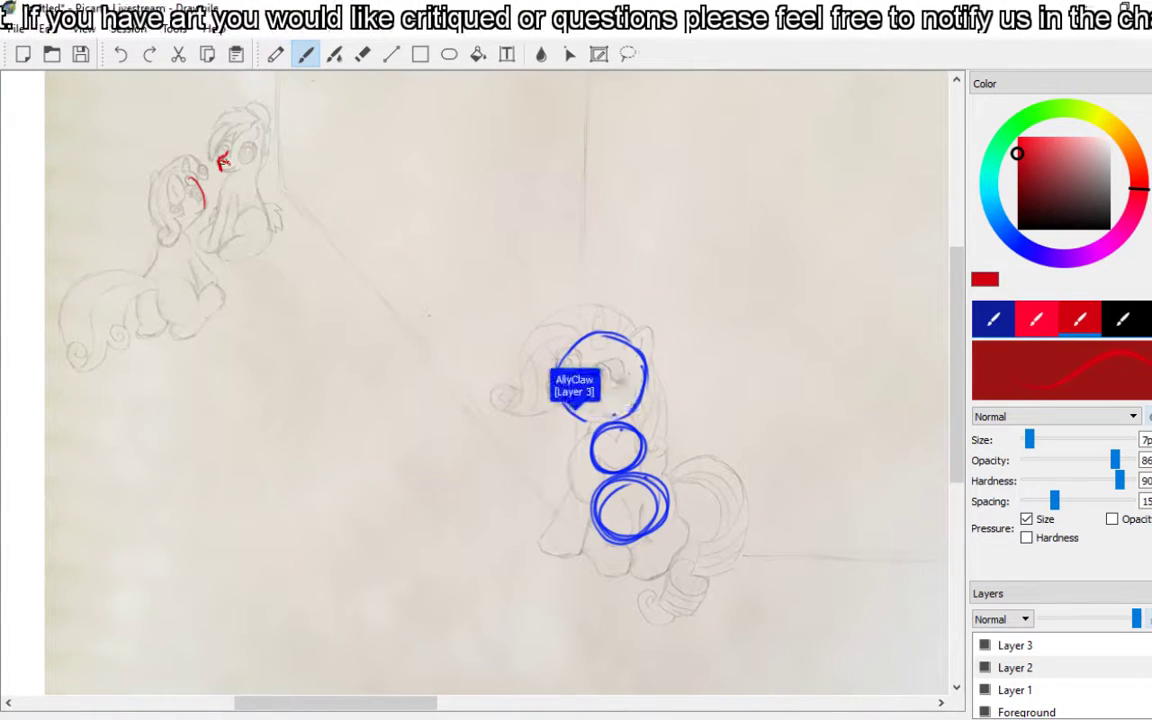
left_click_drag(224, 158, 230, 160)
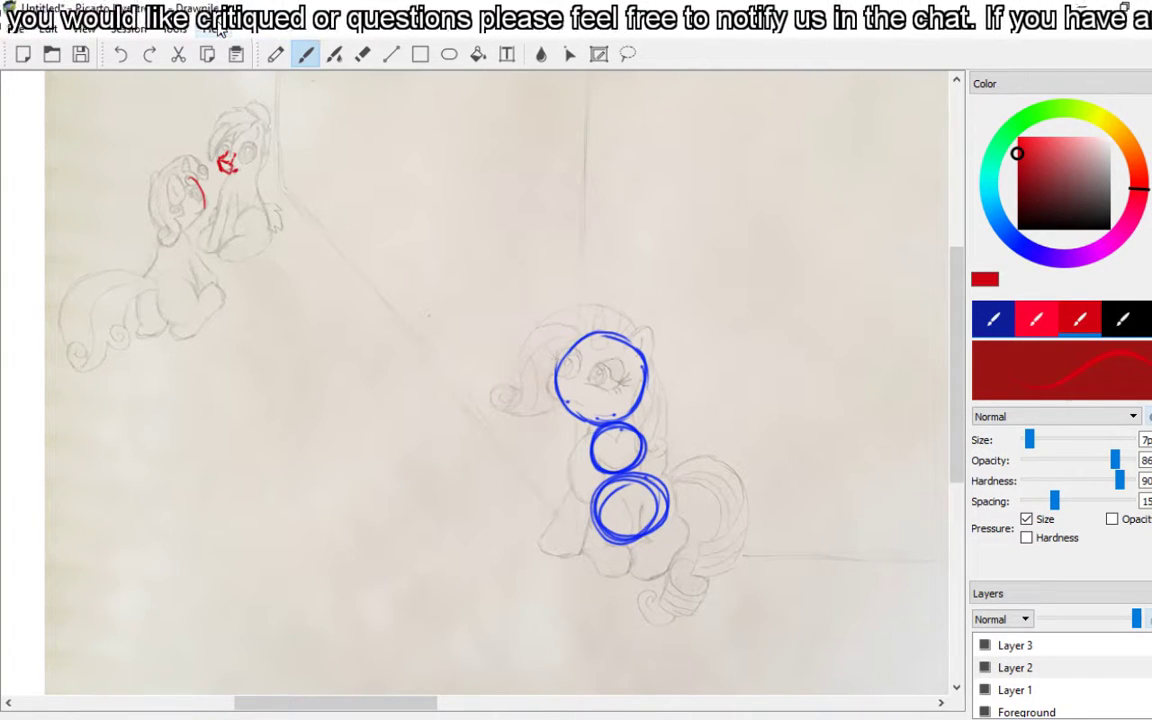
key("e")
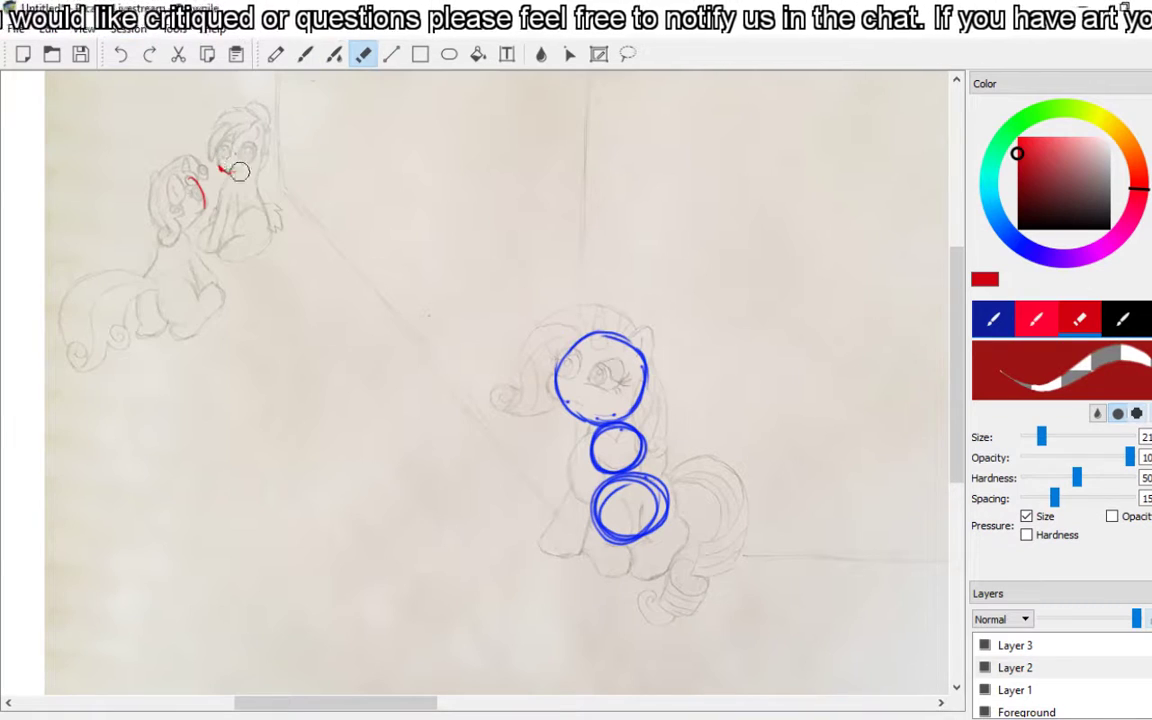
Circle the upper small pony's head in red, add crossed facial guide lines inside it, and set the brush size to 4 px
key("b")
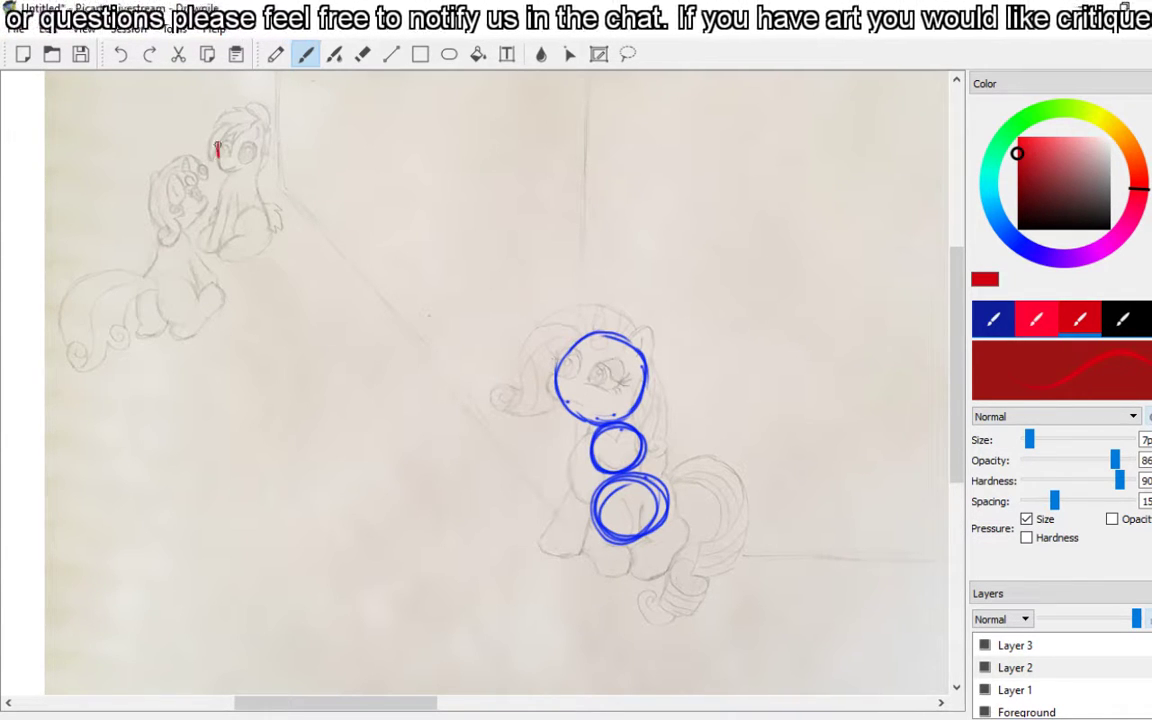
mouse_move(217, 148)
left_mouse_down()
mouse_move(252, 126)
mouse_move(251, 155)
mouse_move(238, 127)
mouse_move(250, 158)
mouse_move(254, 130)
mouse_move(256, 160)
mouse_move(222, 169)
mouse_move(255, 160)
left_mouse_up()
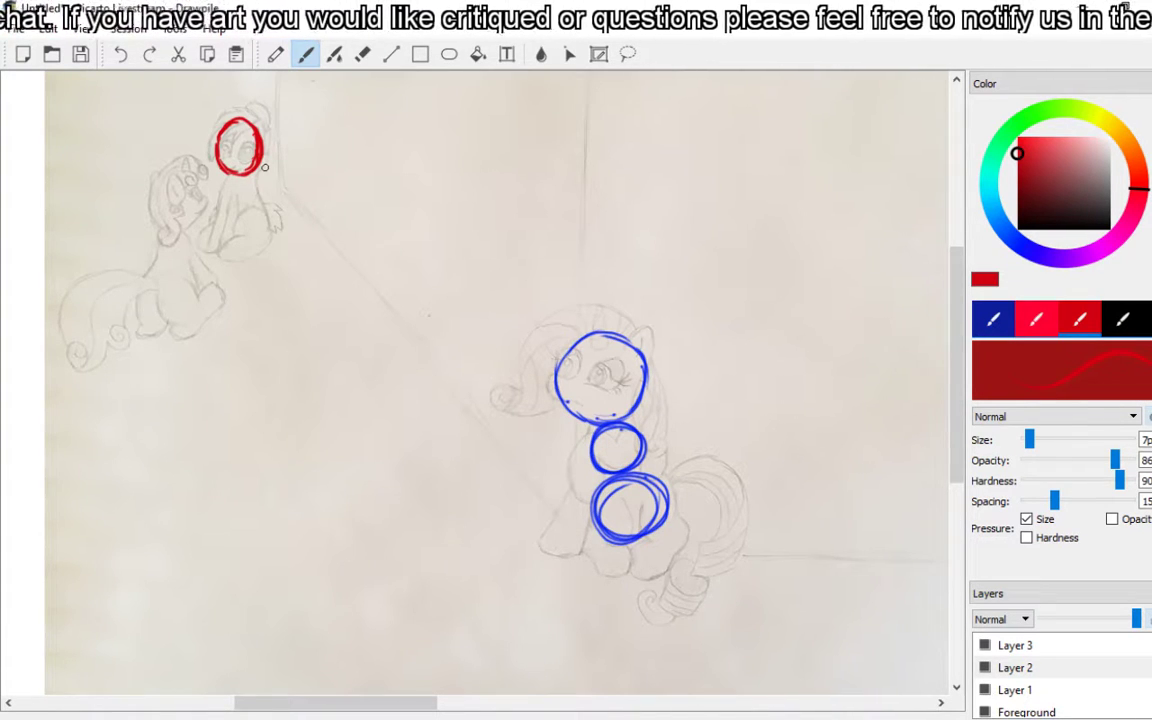
key("e")
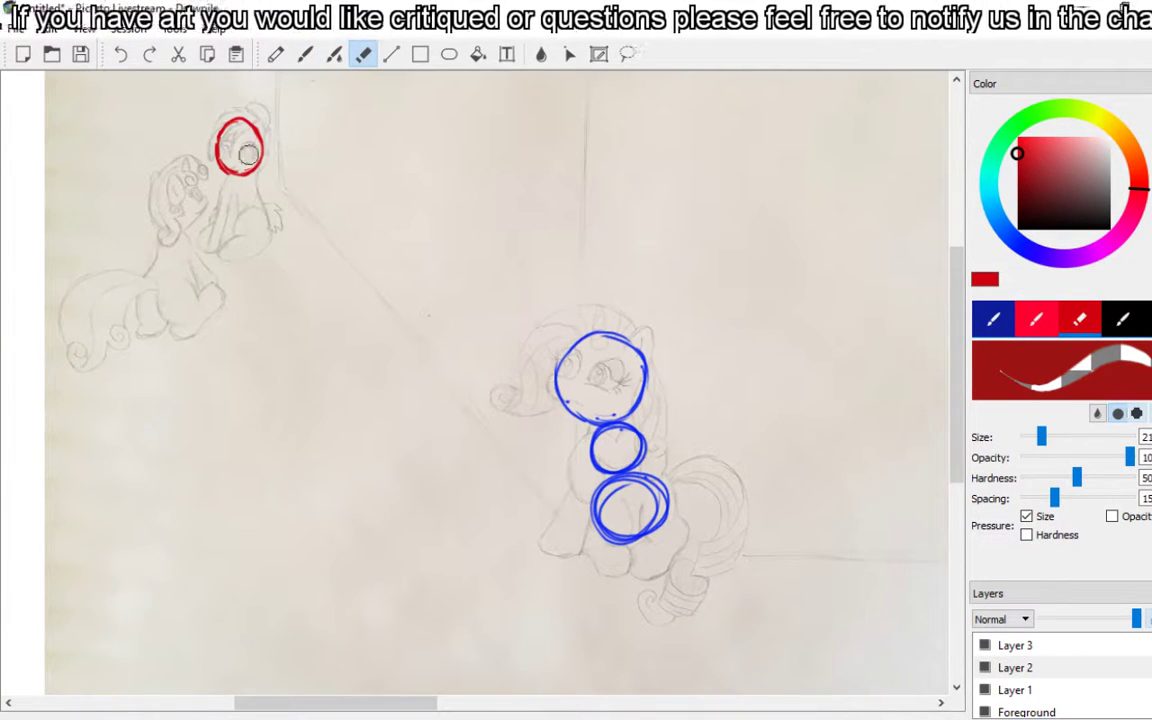
key("b")
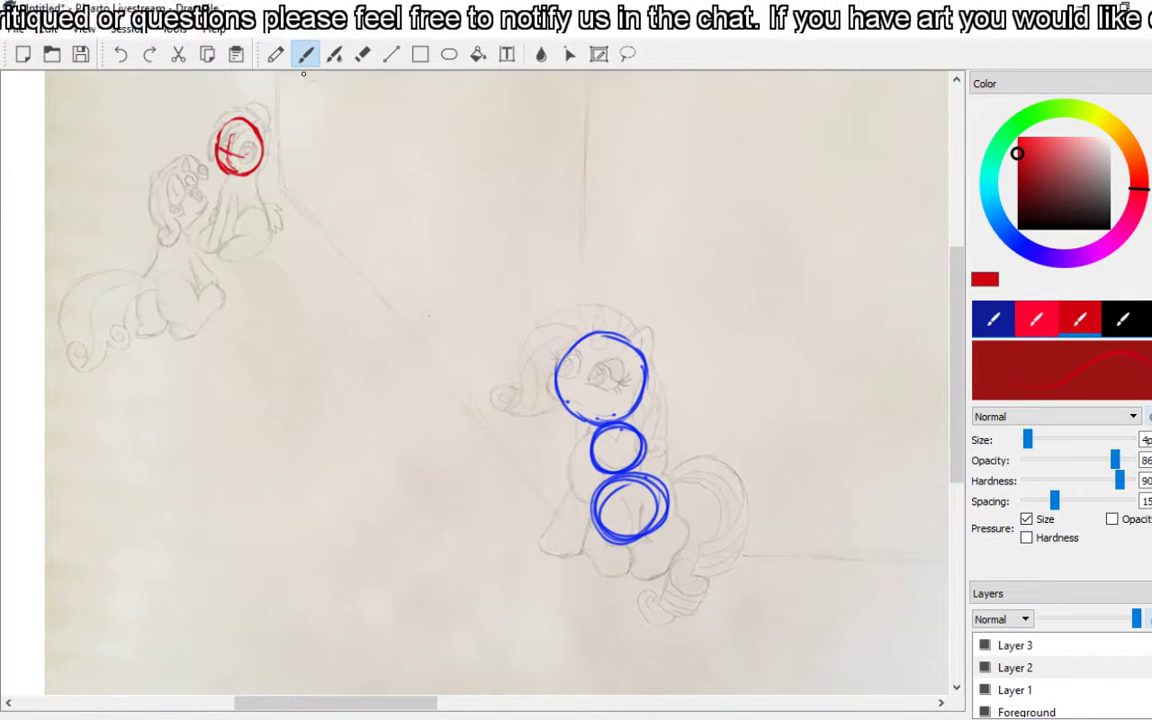
Sketch a muzzle on the red-circled small pony and a rightward arrow by the front pony's hind leg in dark green
left_click_drag(1035, 108, 1022, 120)
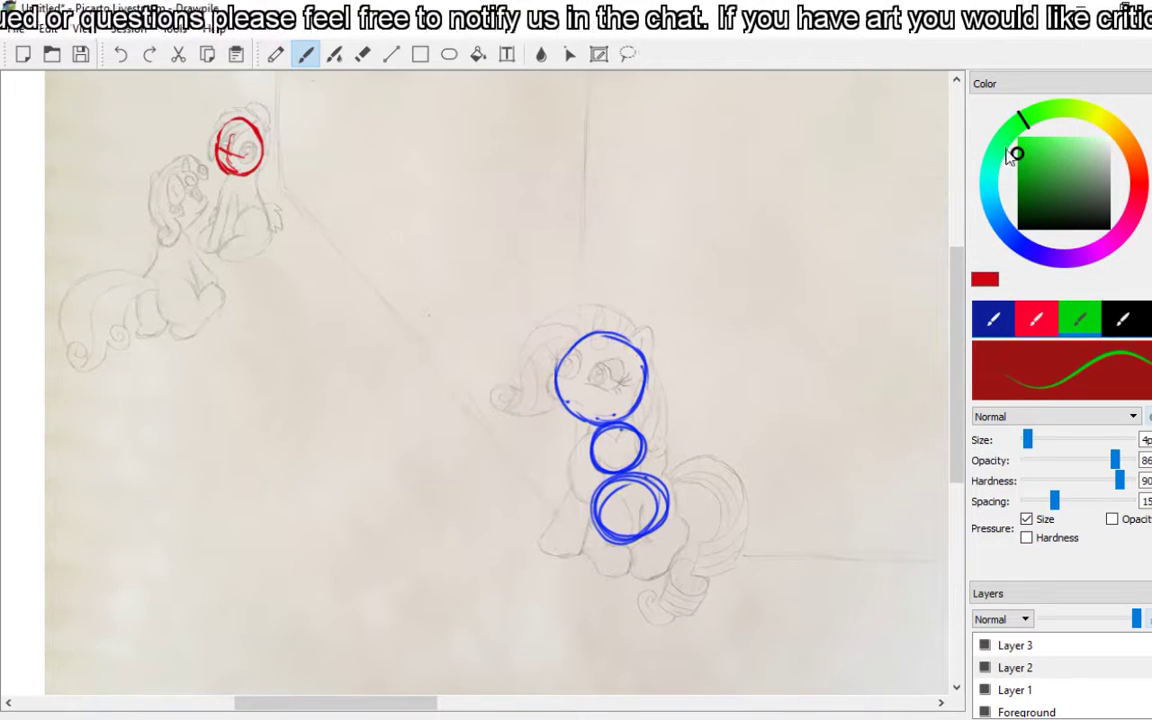
left_click(1018, 183)
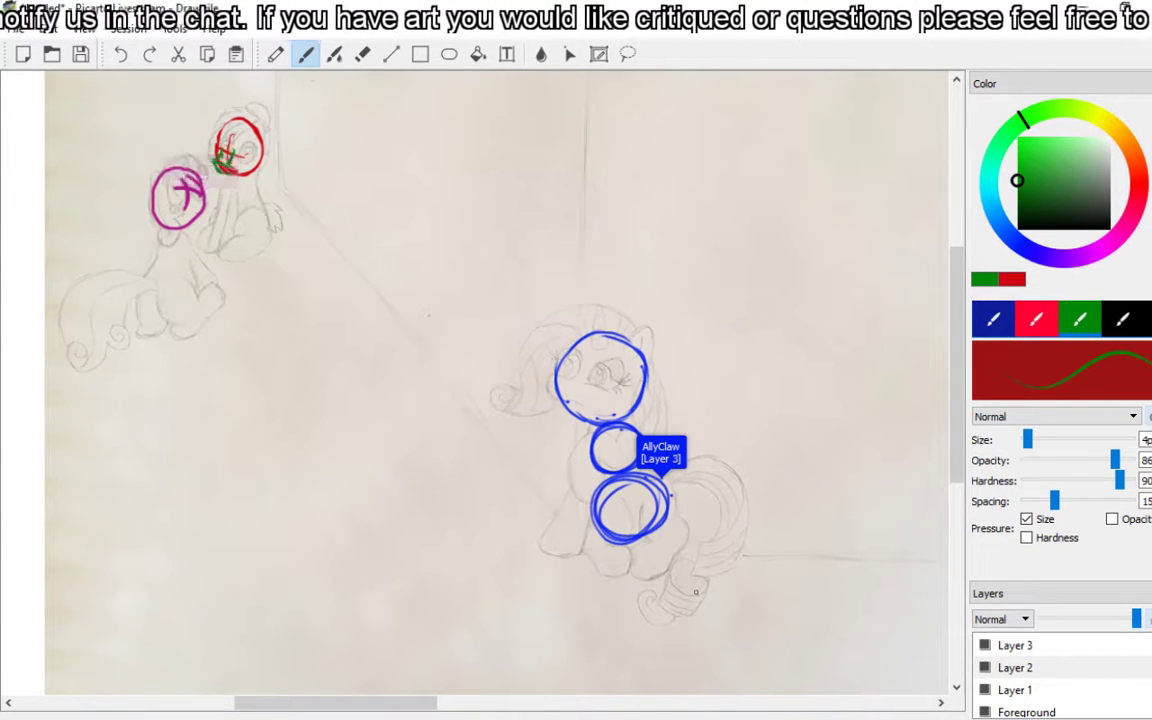
left_click_drag(733, 586, 731, 603)
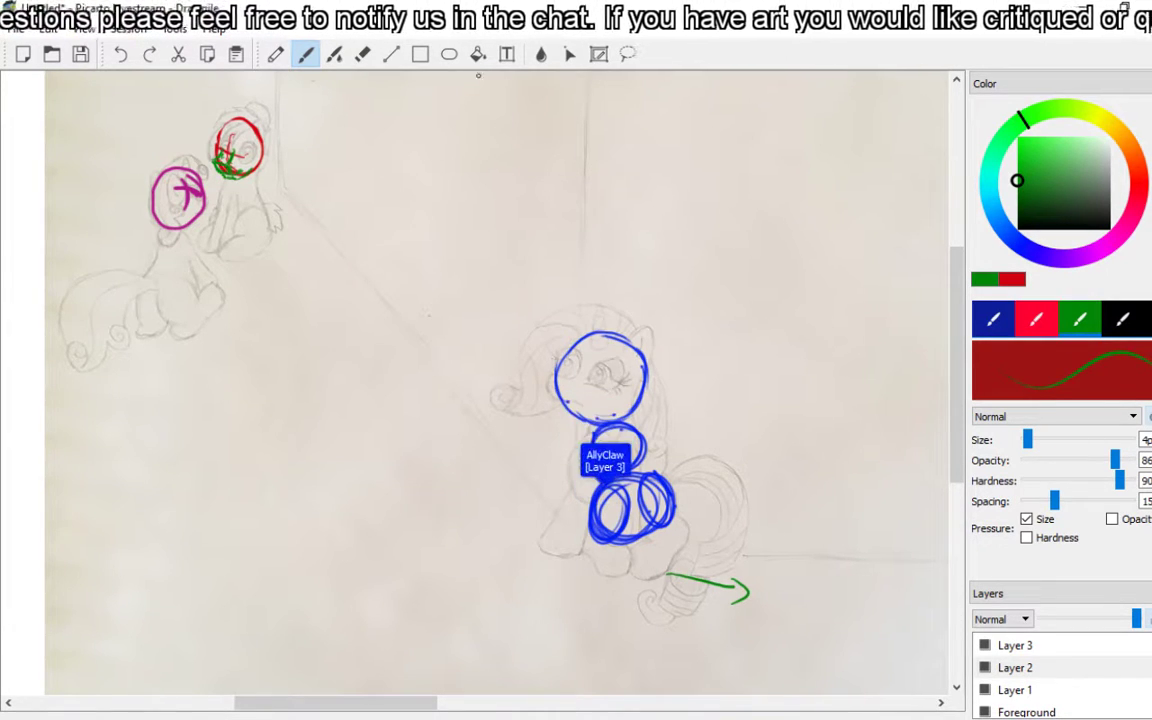
Draw a large green head circle between the ponies with curved facial guide lines and a boxy muzzle grid protruding from its lower left
mouse_move(440, 128)
left_mouse_down()
mouse_move(393, 316)
mouse_move(450, 132)
mouse_move(440, 321)
left_mouse_up()
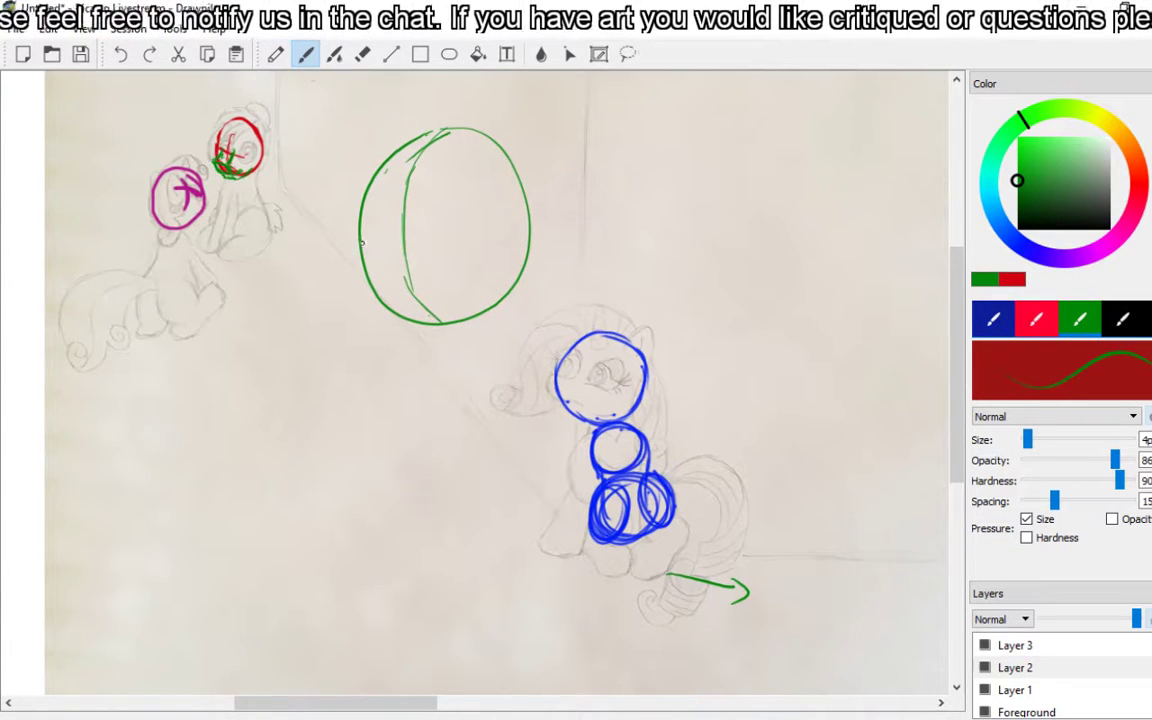
mouse_move(361, 241)
left_mouse_down()
mouse_move(404, 244)
mouse_move(423, 286)
left_mouse_up()
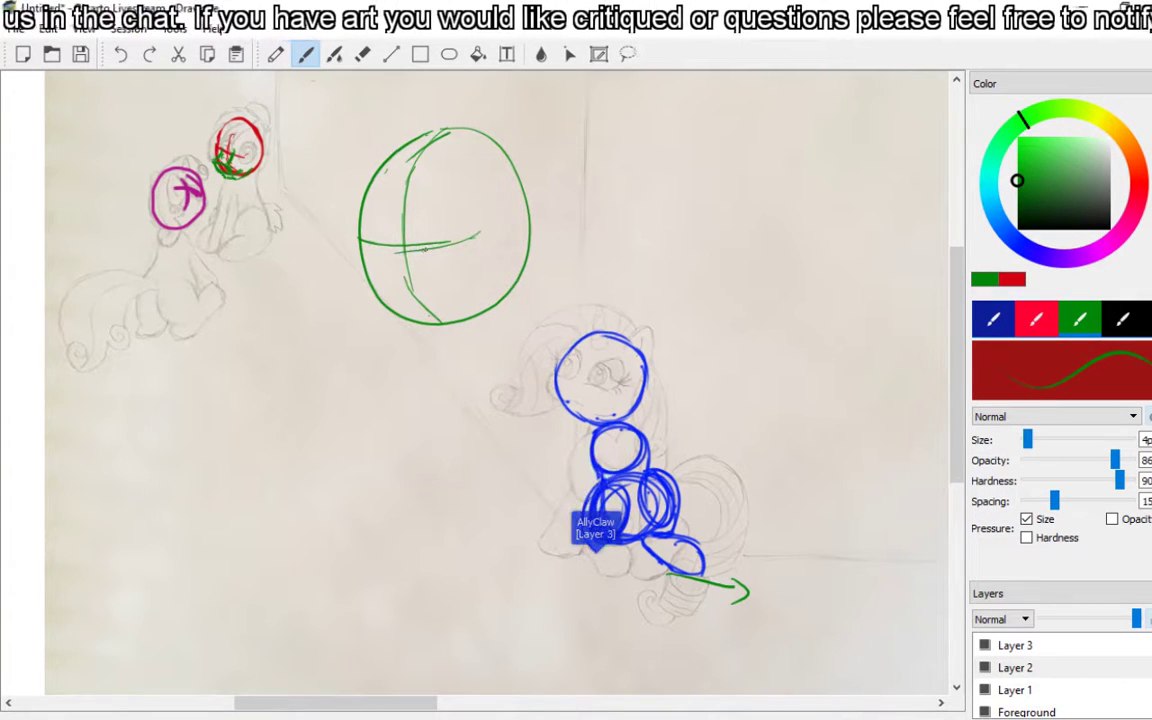
mouse_move(420, 246)
left_mouse_down()
mouse_move(375, 251)
mouse_move(376, 288)
mouse_move(440, 285)
mouse_move(395, 288)
left_mouse_up()
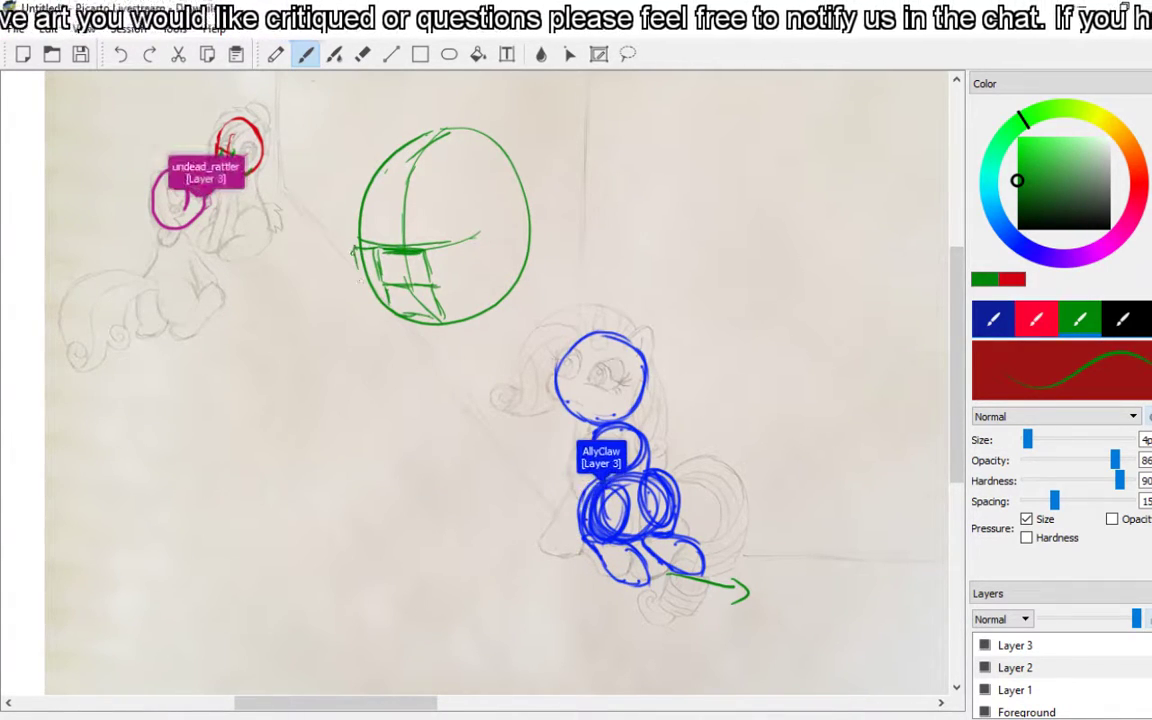
left_click_drag(354, 247, 357, 284)
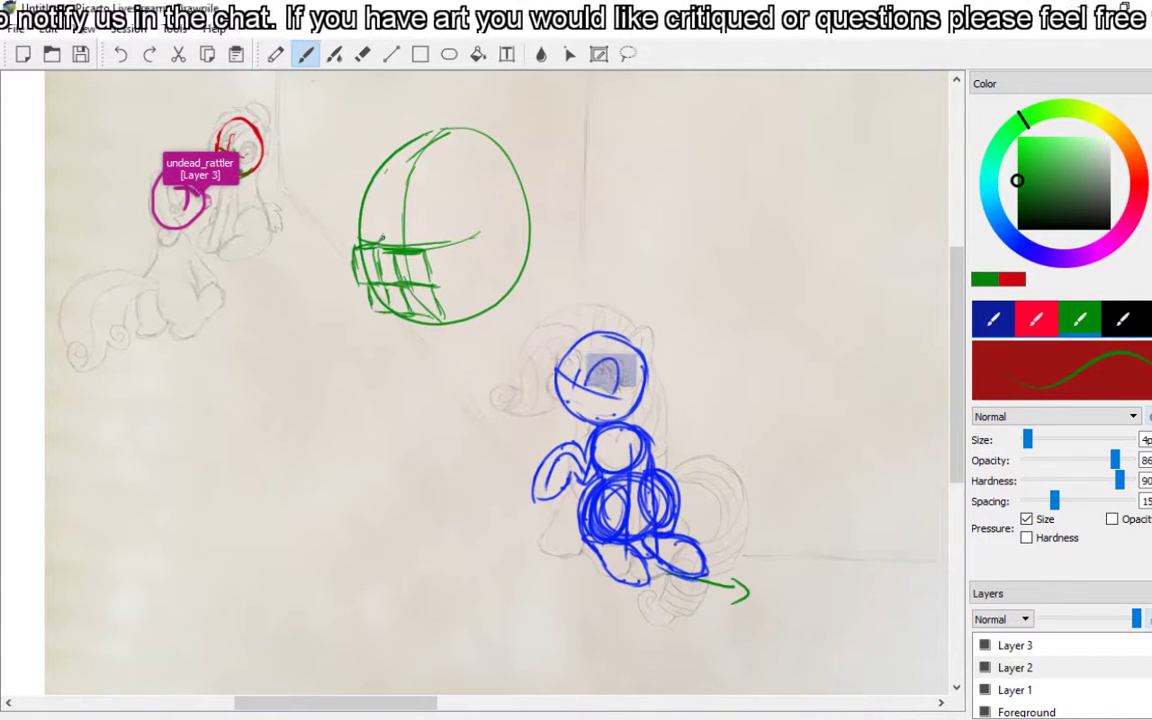
Outline the muzzle and jaw of the large green head construction in dark blue
left_click(1035, 258)
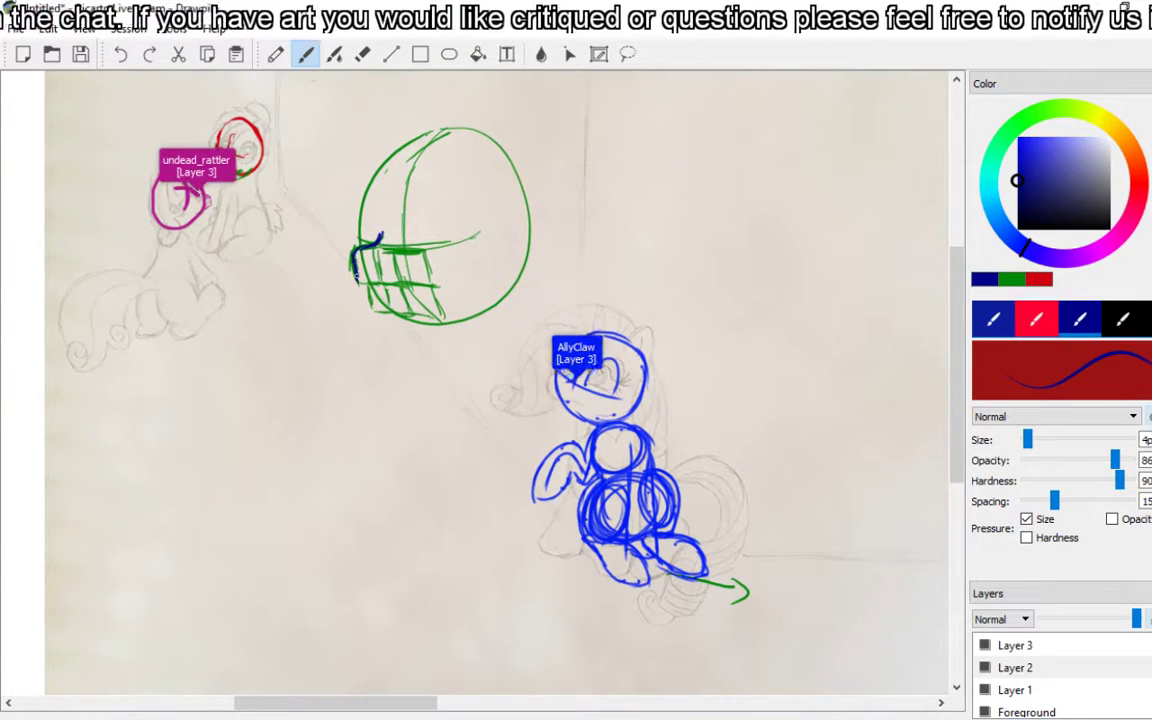
mouse_move(381, 234)
left_mouse_down()
mouse_move(369, 289)
mouse_move(379, 310)
mouse_move(497, 294)
left_mouse_up()
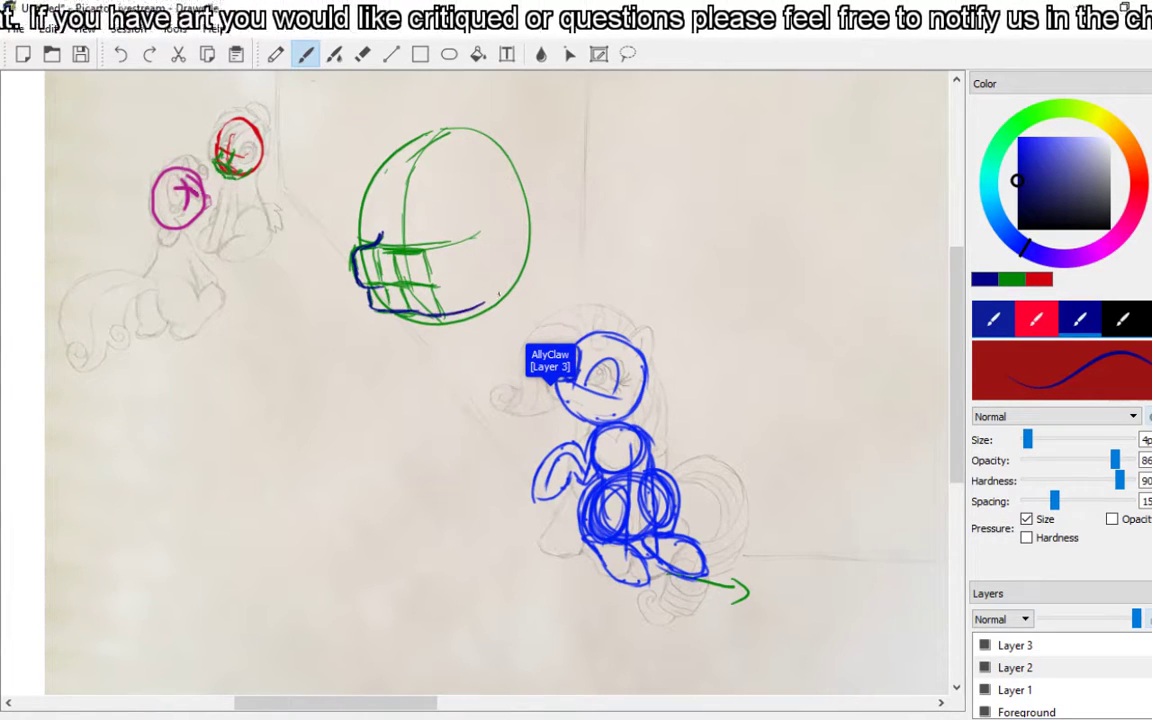
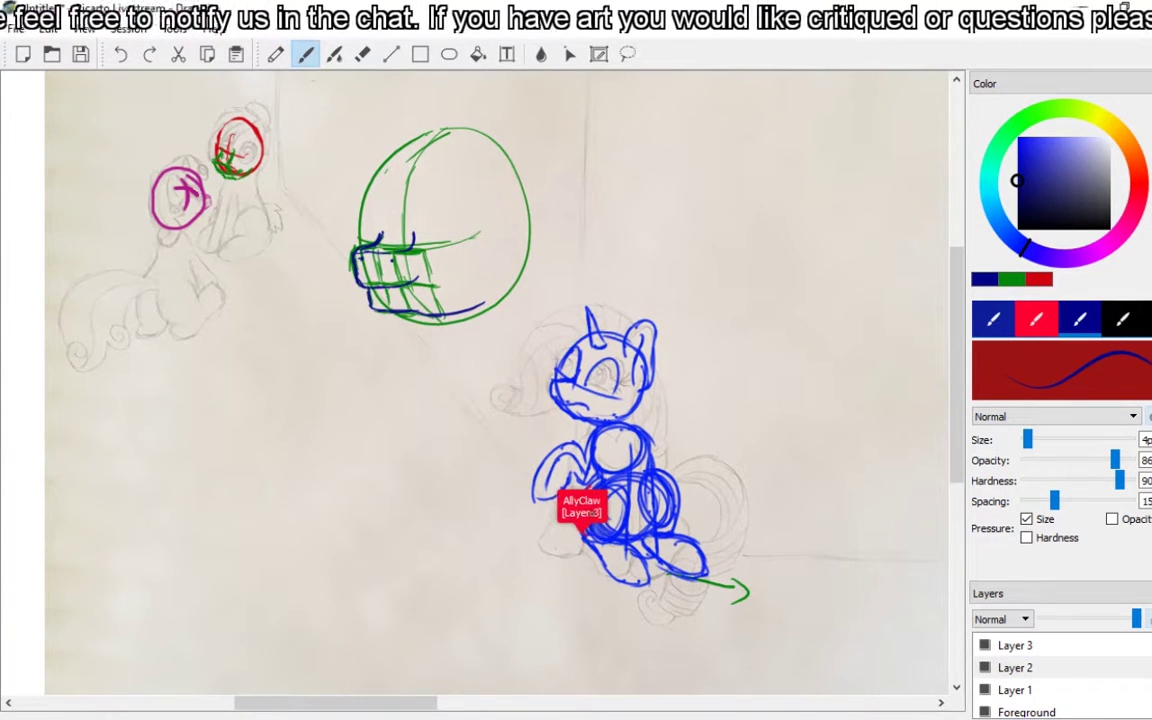
Sketch the body and legs of the upper small pony in bluish green below its red-circled head
left_click(1000, 141)
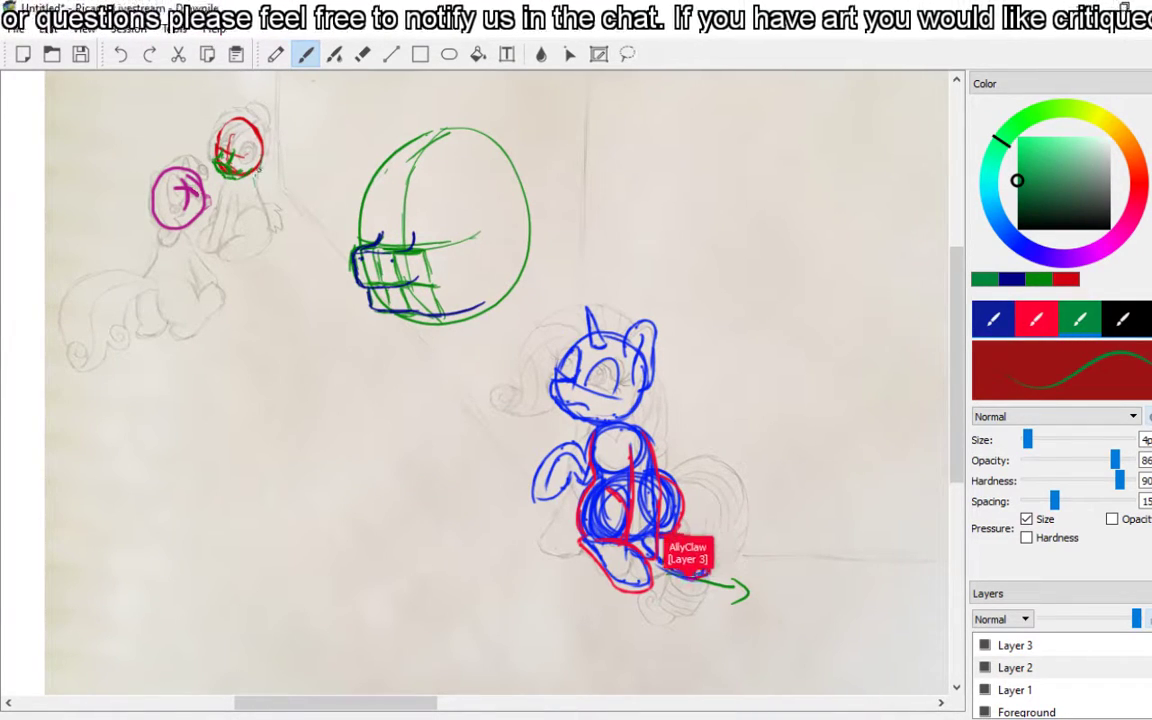
left_click_drag(256, 171, 268, 215)
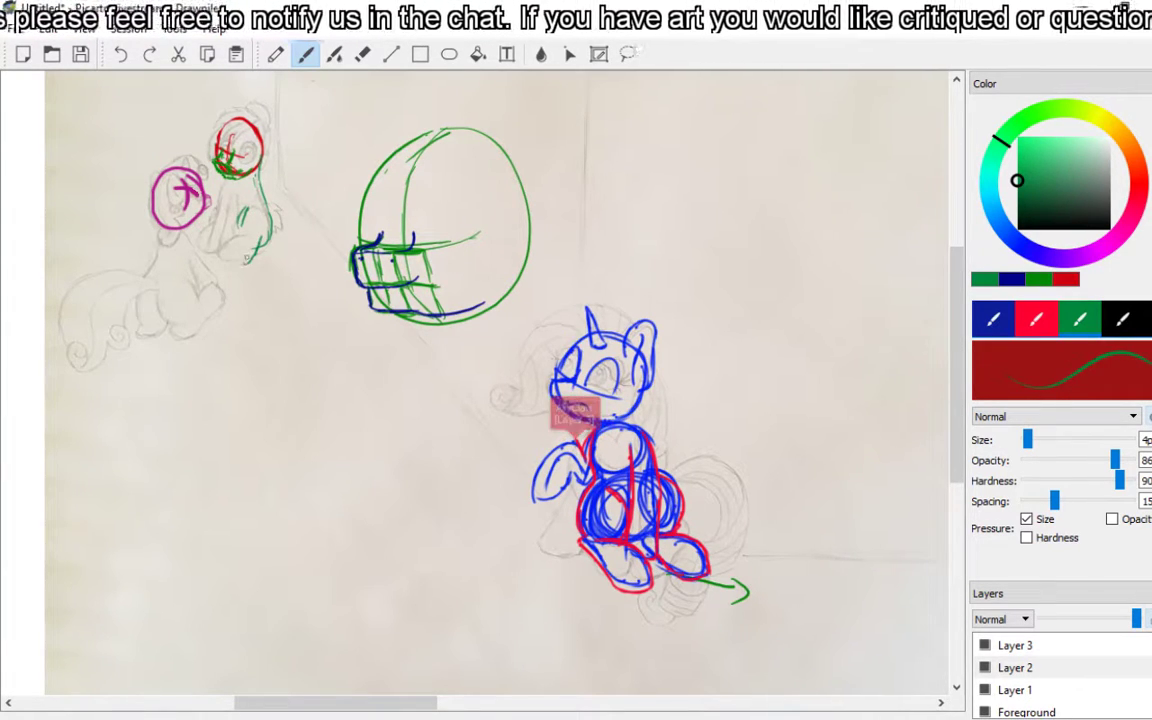
left_click(121, 57)
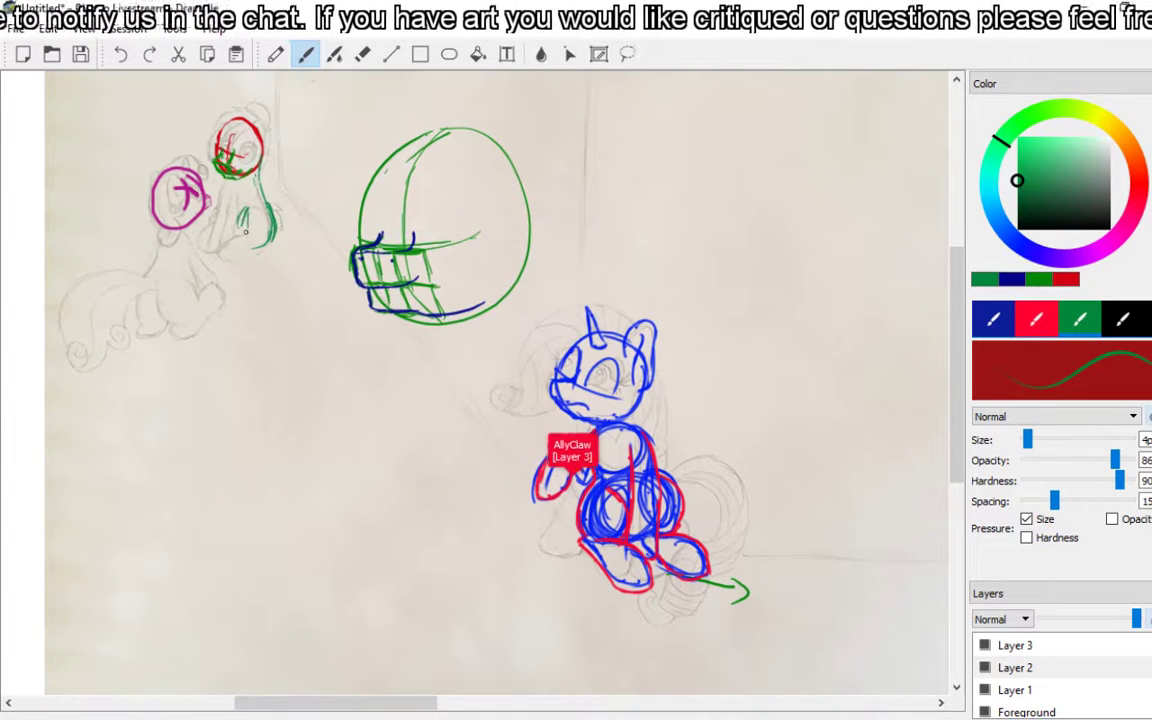
mouse_move(262, 205)
left_mouse_down()
mouse_move(262, 240)
mouse_move(212, 238)
left_mouse_up()
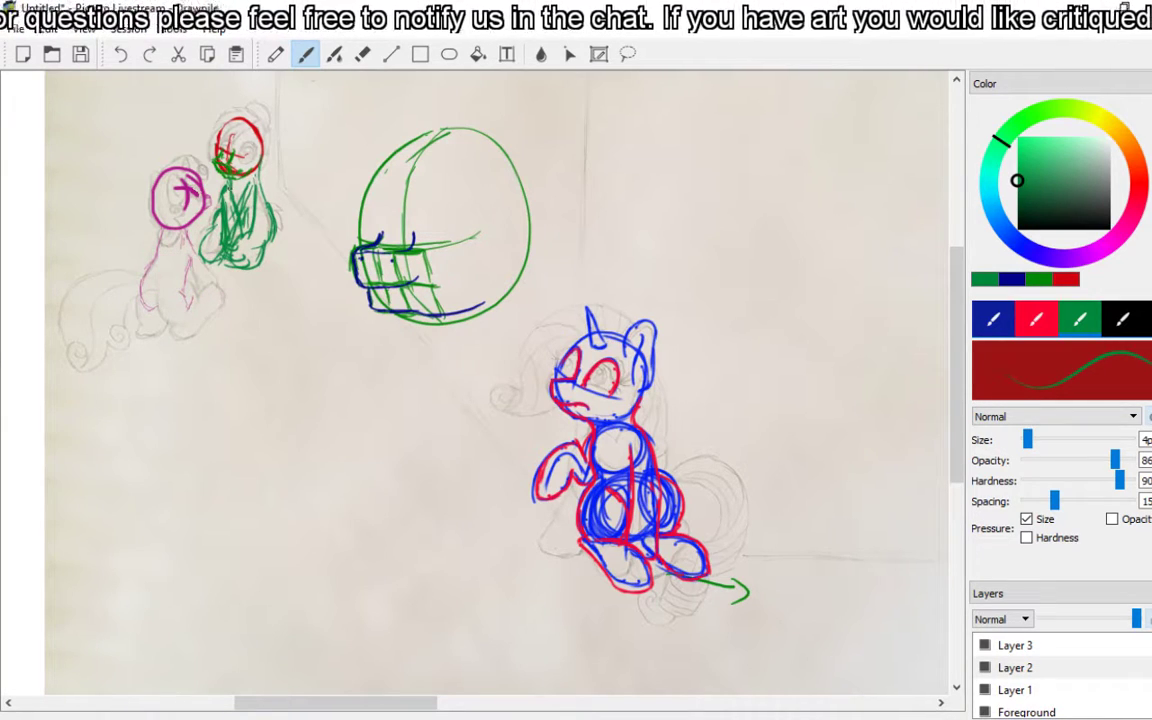
Erase the green body sketch and redraw it with a green torso circle and dark crimson legs
key("e")
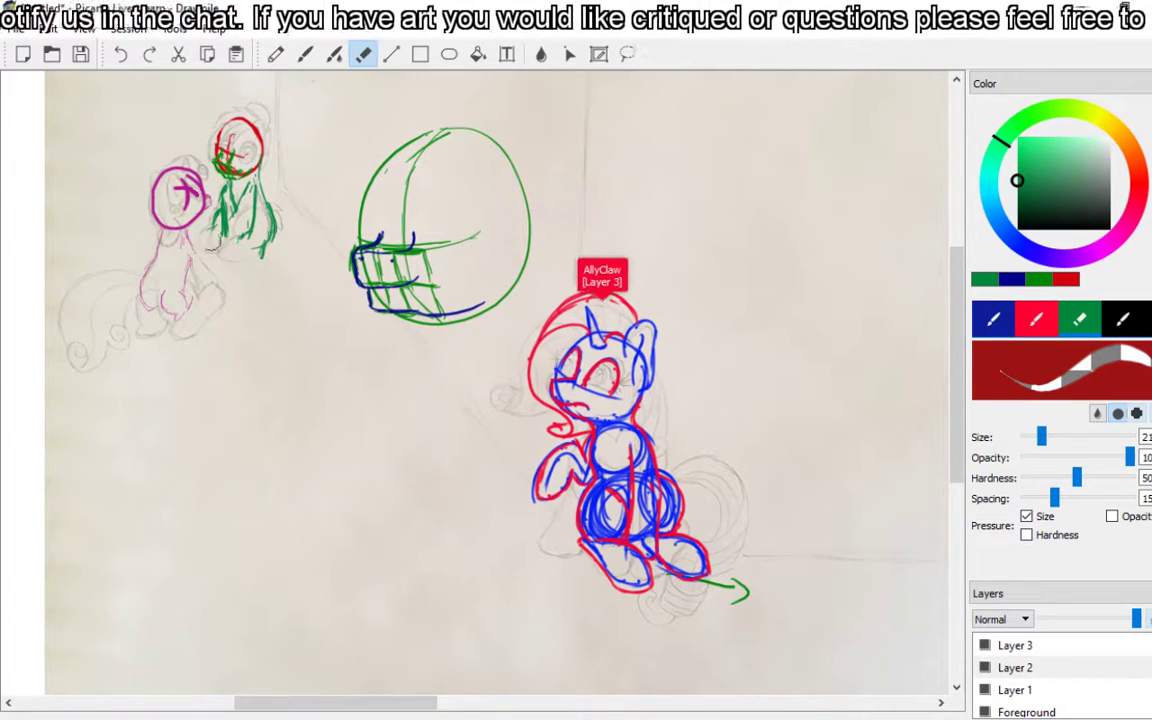
left_click(306, 55)
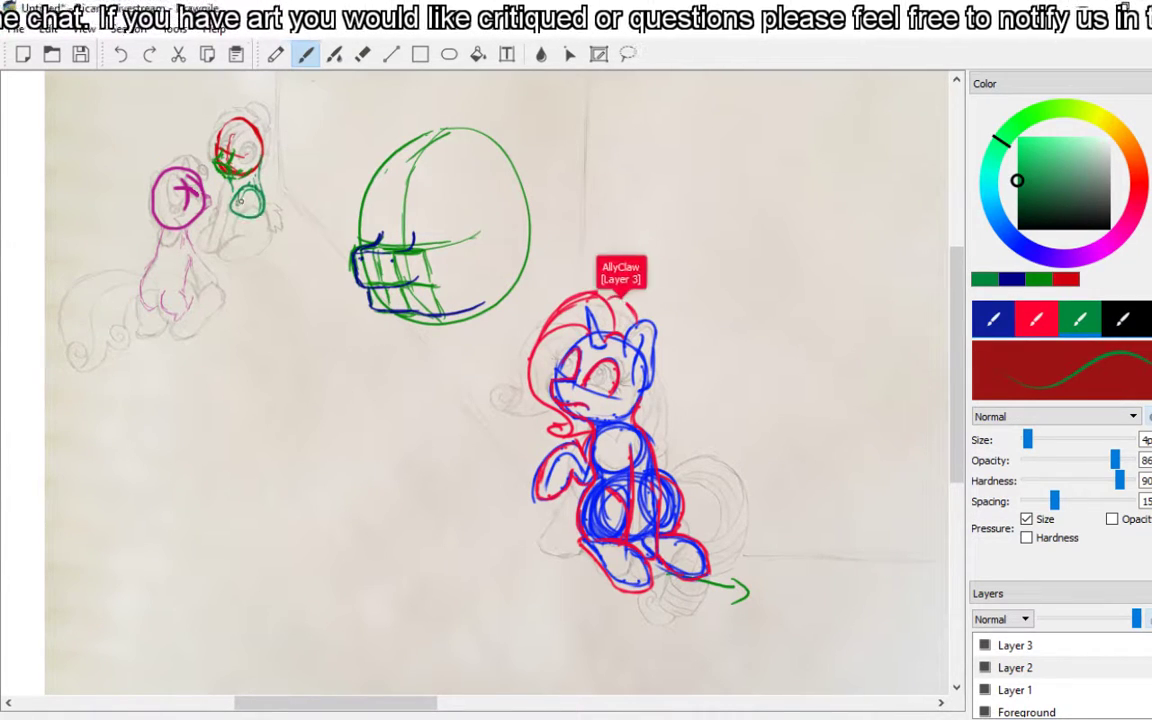
mouse_move(214, 188)
left_mouse_down()
mouse_move(246, 222)
mouse_move(238, 228)
mouse_move(230, 176)
mouse_move(254, 201)
left_mouse_up()
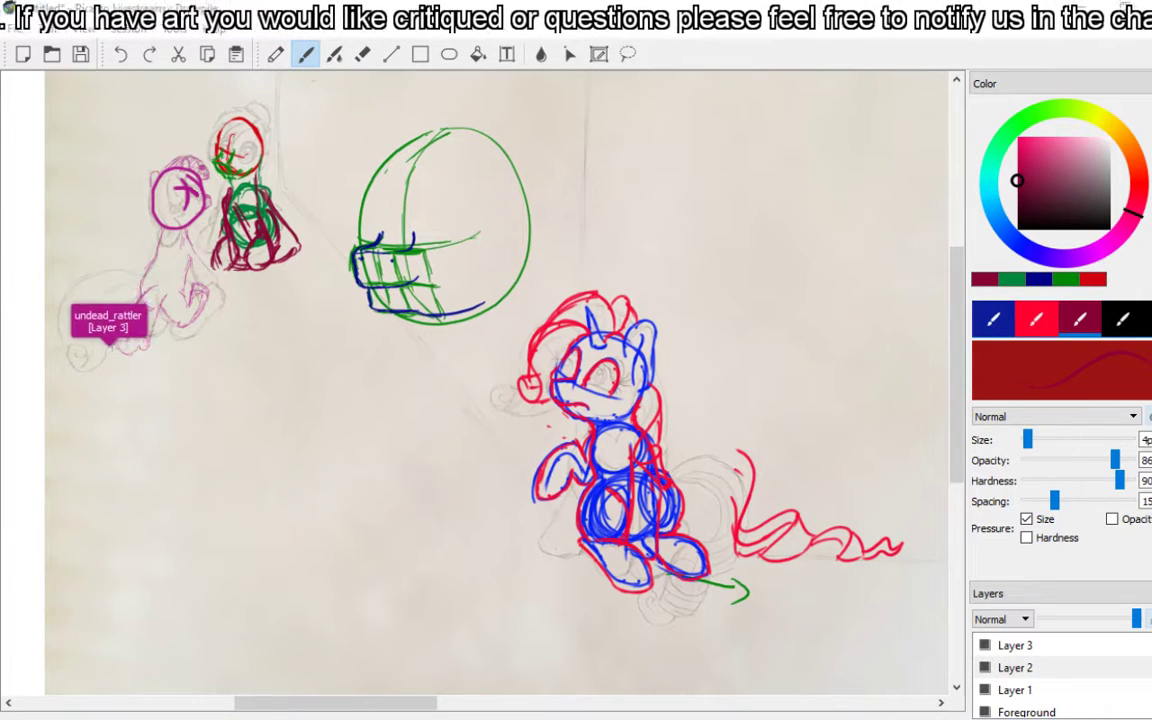
Erase the upper small pony's body sketch and redraw its torso and legs in dark crimson with small rounded shapes
key("ctrl+z")
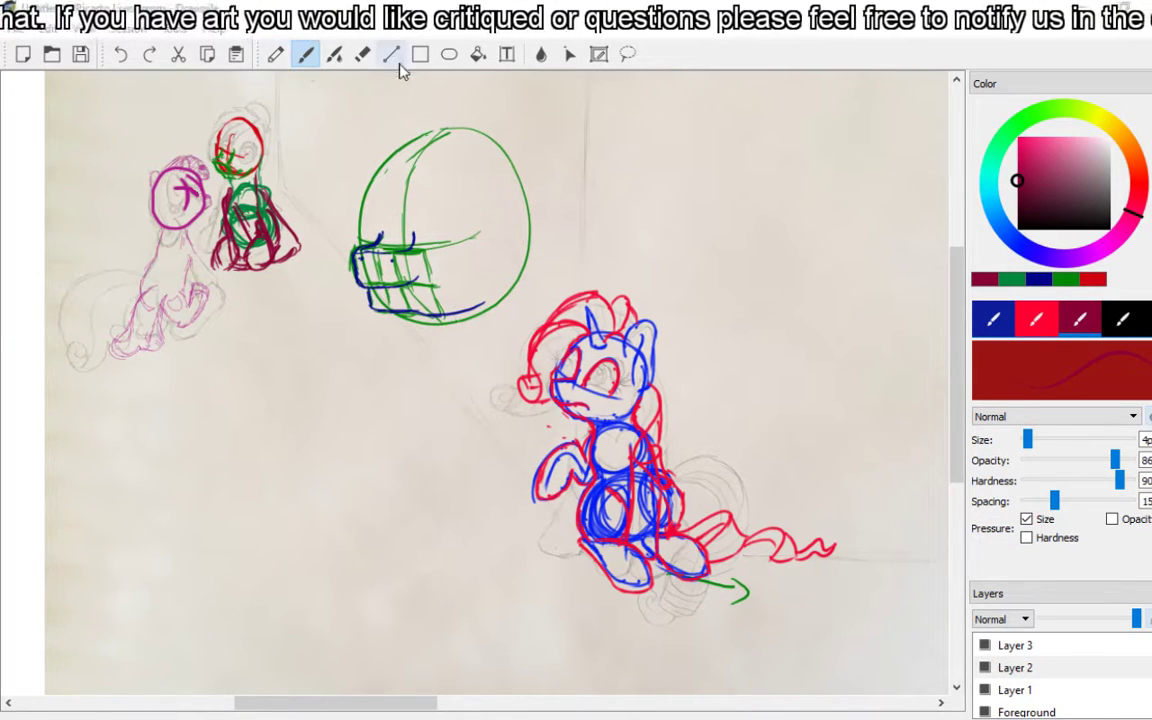
left_click(364, 56)
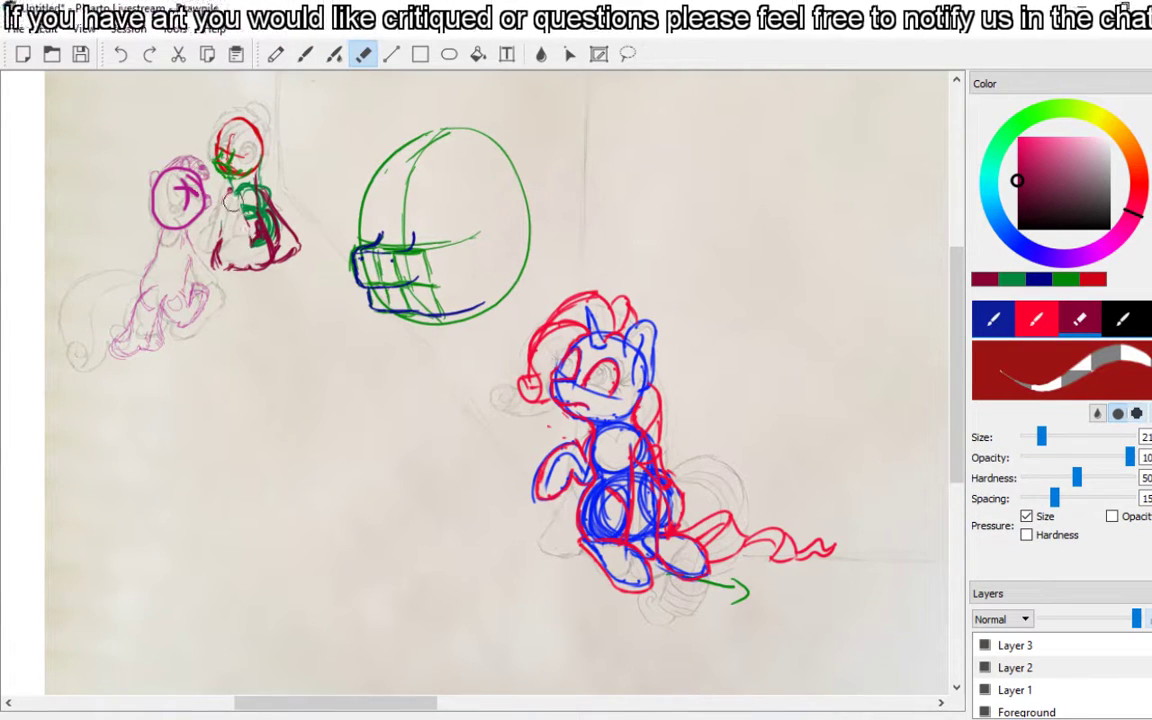
left_click_drag(245, 185, 282, 250)
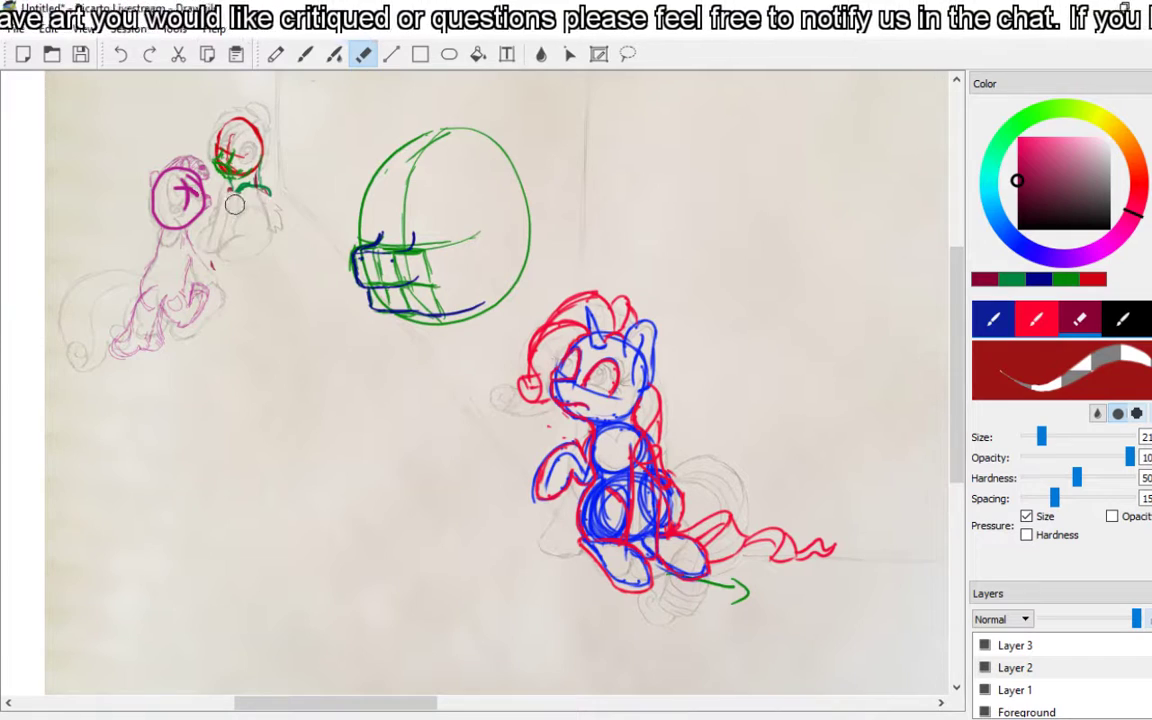
key("b")
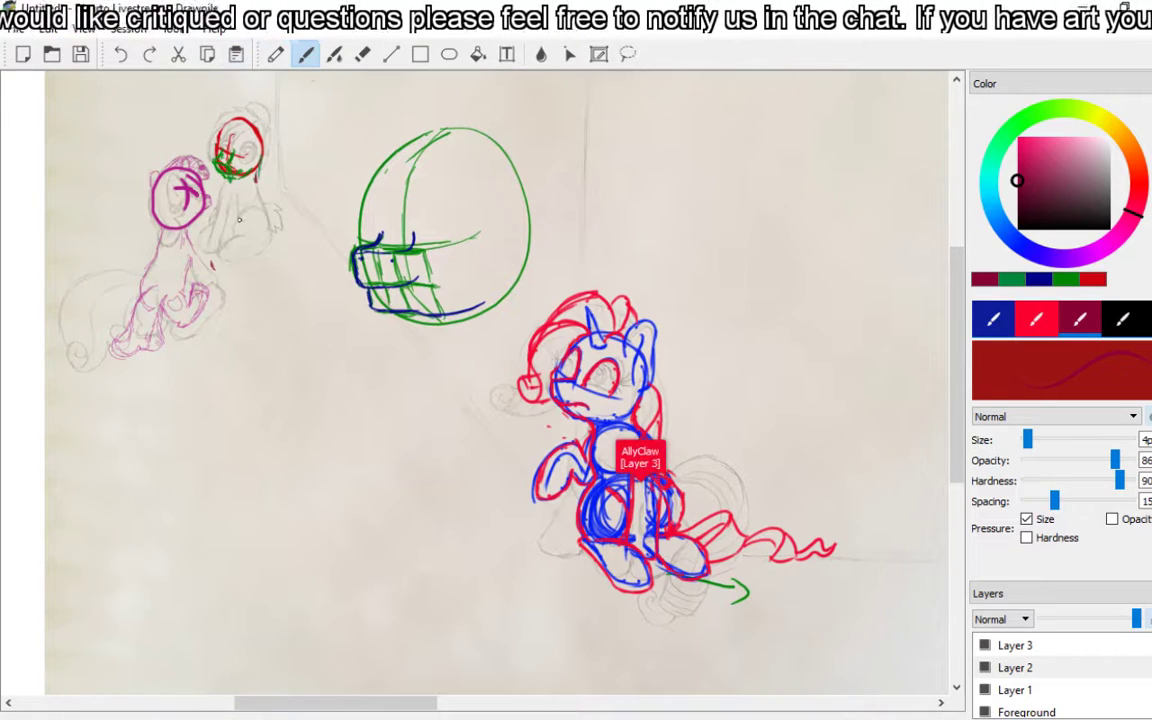
mouse_move(233, 214)
left_mouse_down()
mouse_move(246, 223)
mouse_move(230, 203)
mouse_move(249, 203)
mouse_move(247, 228)
mouse_move(238, 215)
mouse_move(259, 248)
left_mouse_up()
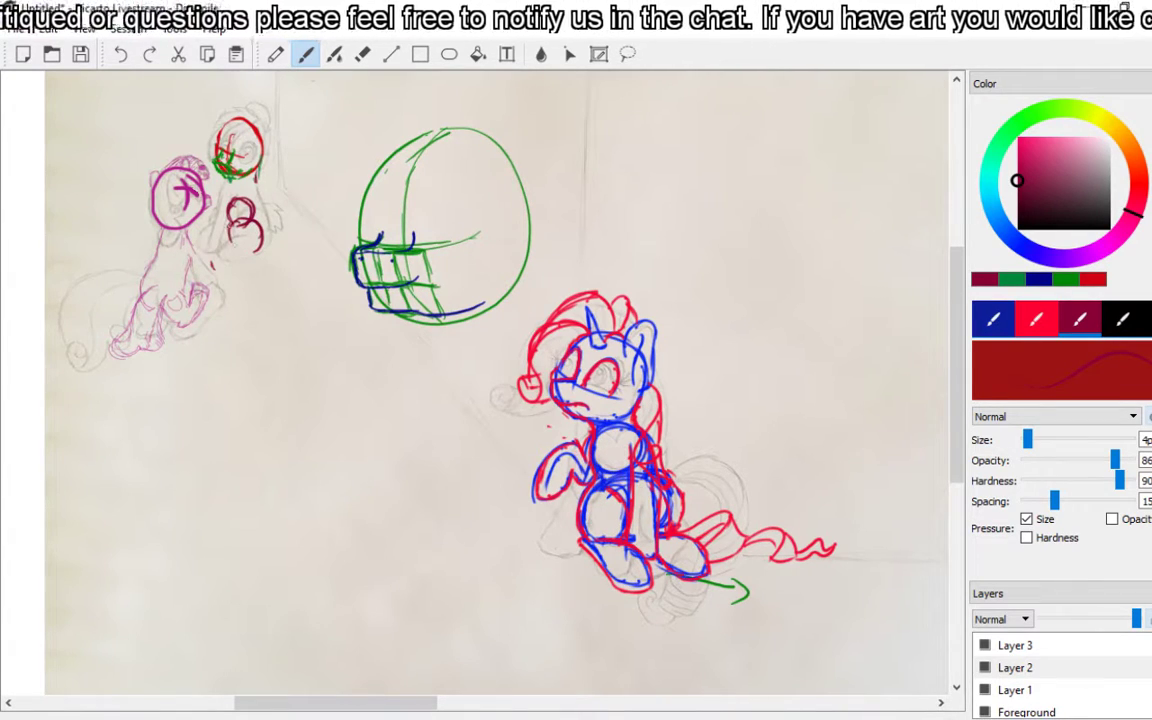
left_click(121, 55)
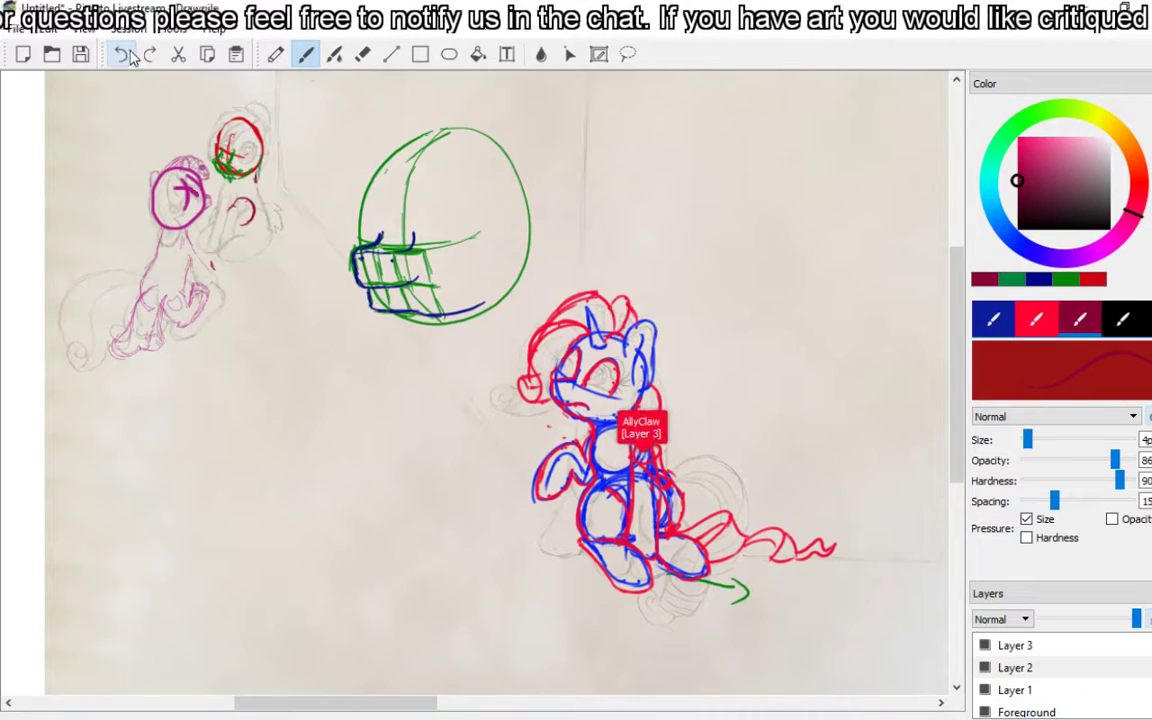
left_click(121, 55)
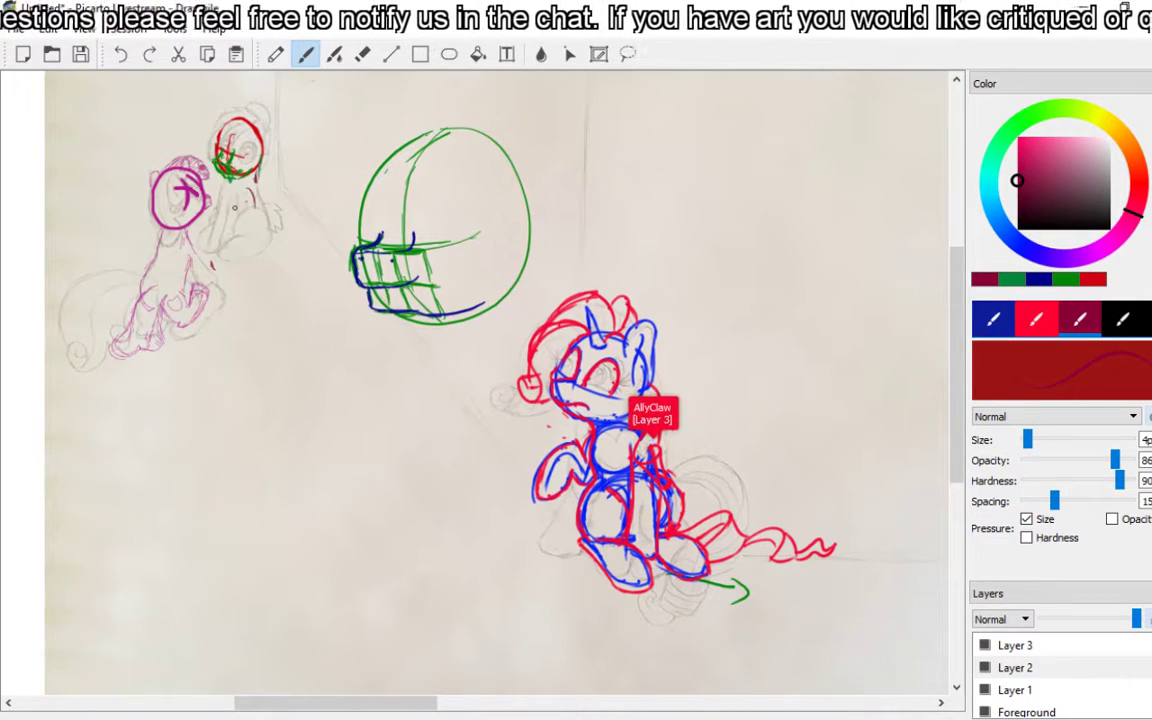
mouse_move(240, 188)
left_mouse_down()
mouse_move(230, 205)
mouse_move(256, 222)
mouse_move(232, 224)
mouse_move(252, 236)
mouse_move(246, 212)
left_mouse_up()
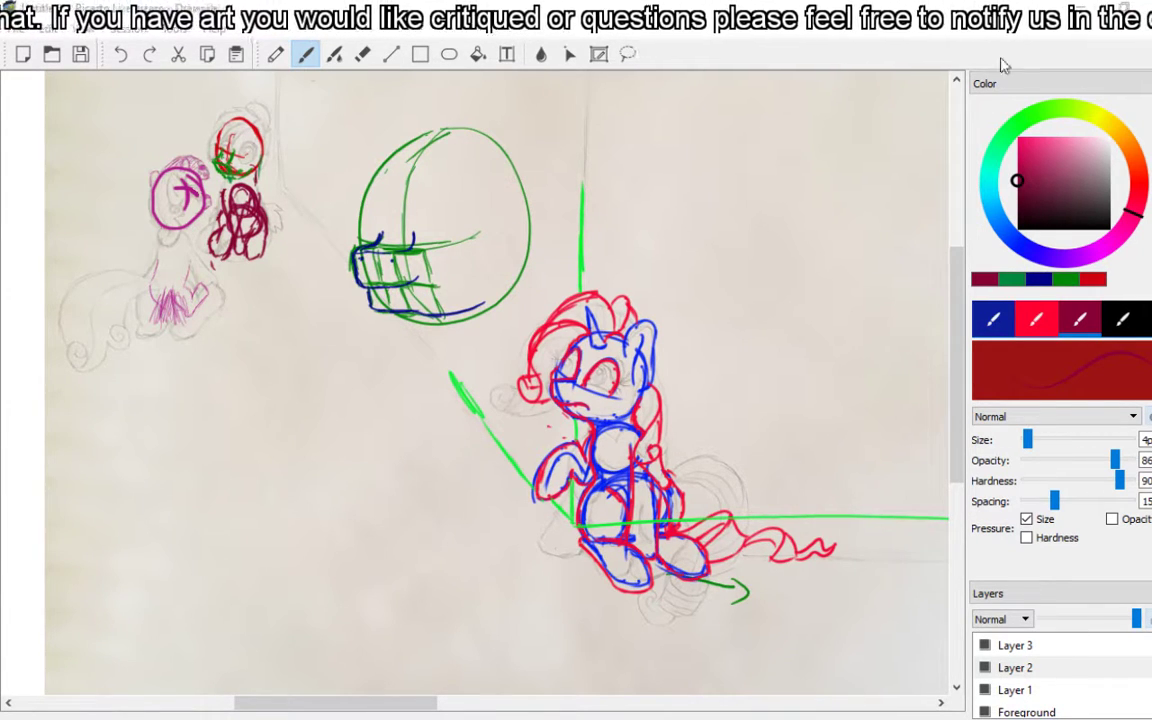
Paste the abandoned_train_station_WIP2 image from file into the blank canvas area beside the pony sketch
scroll(654, 306, "down", 2)
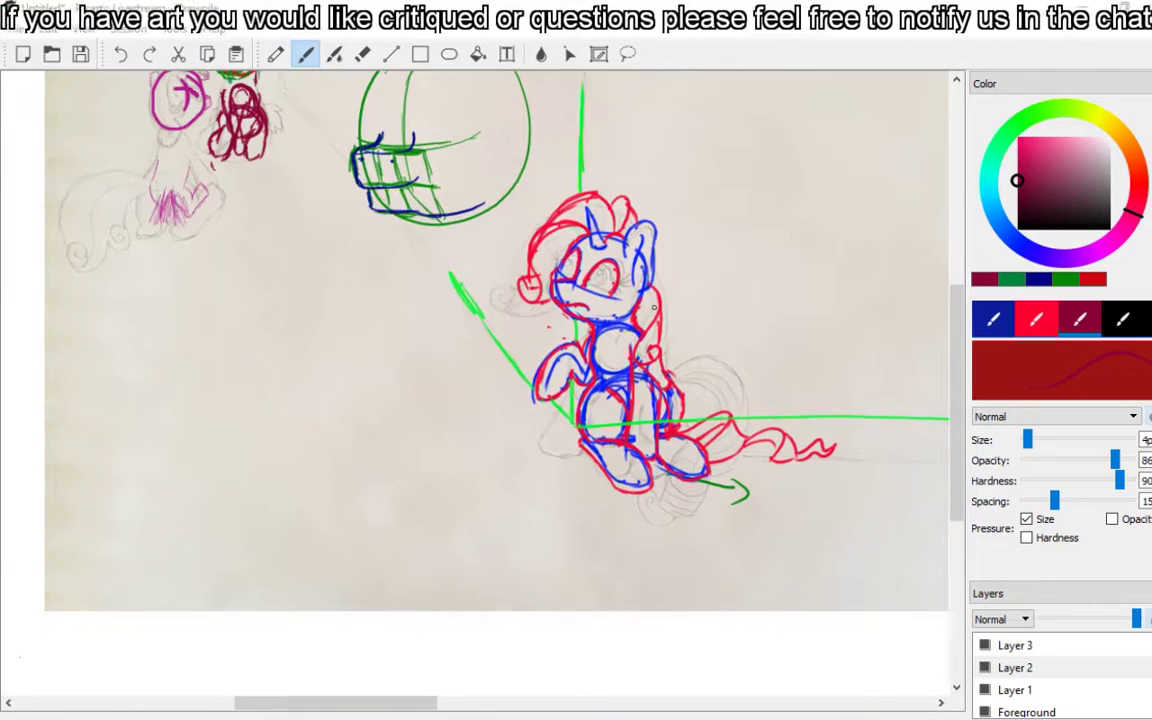
scroll(654, 308, "down", 4)
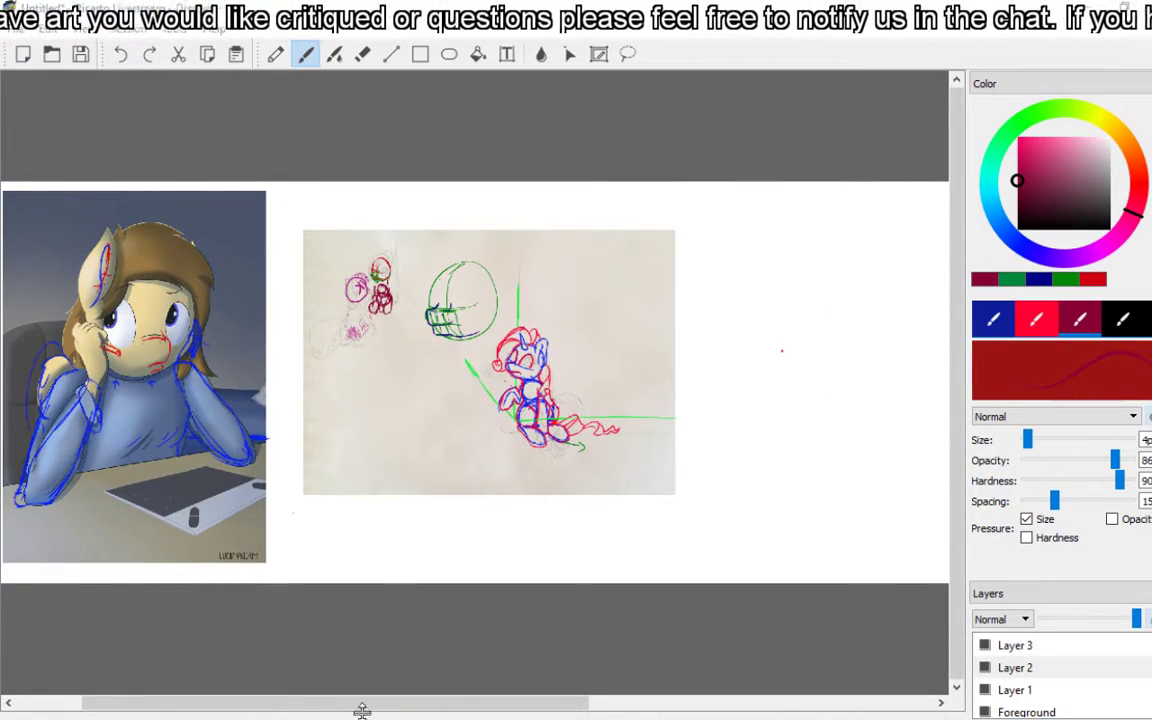
left_click_drag(363, 703, 628, 703)
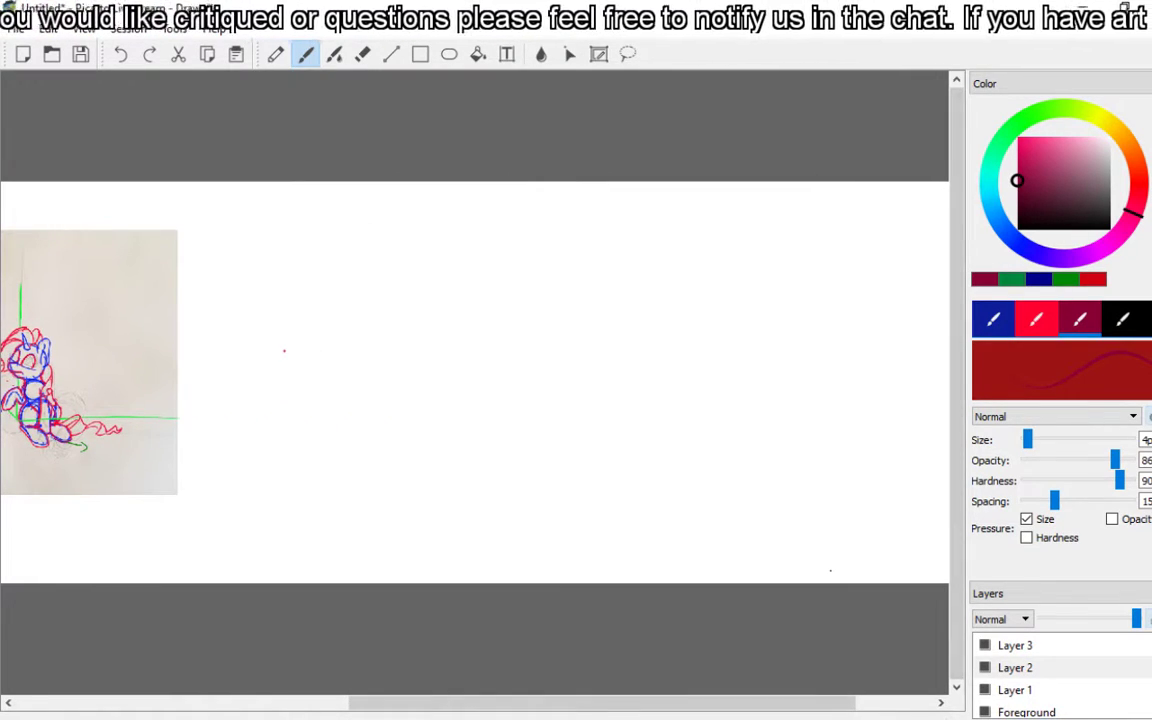
key("super+Down")
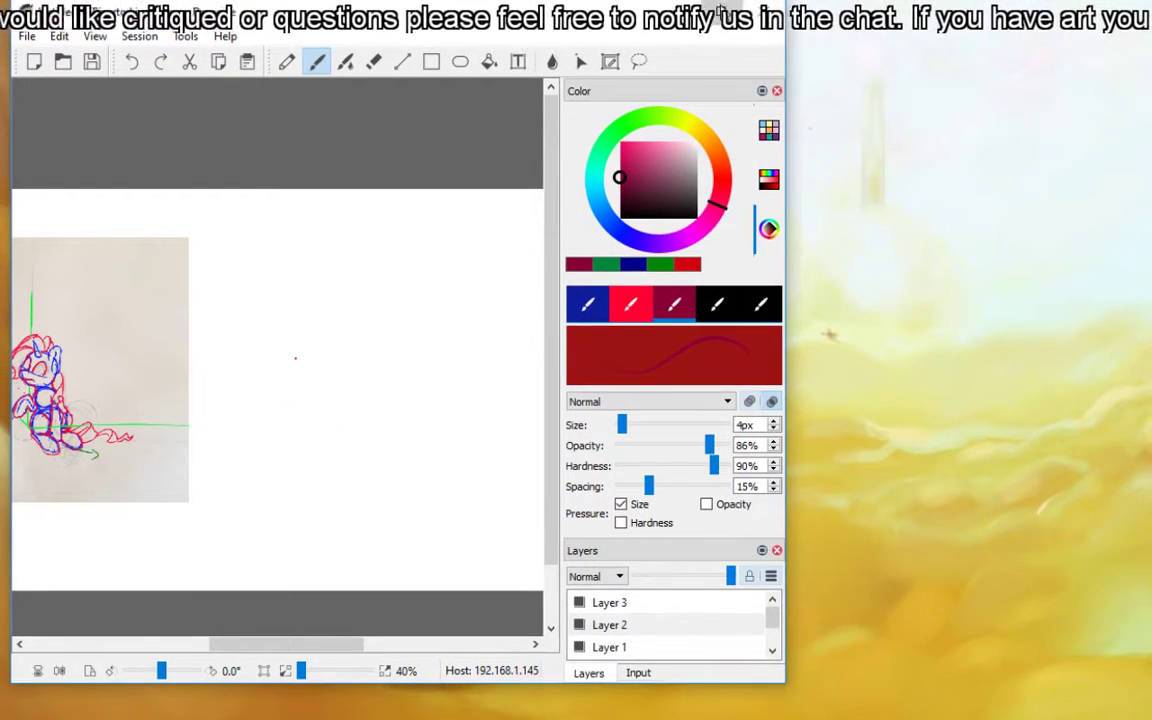
left_click(721, 10)
left_click(15, 29)
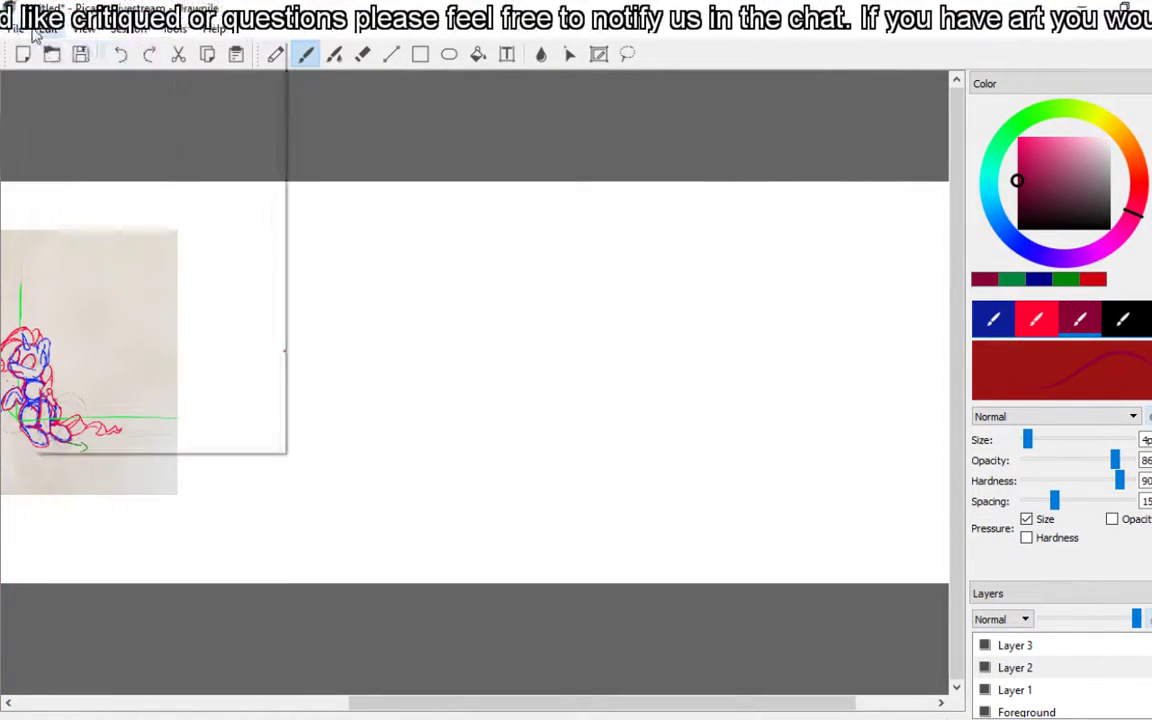
left_click(48, 29)
left_click(52, 186)
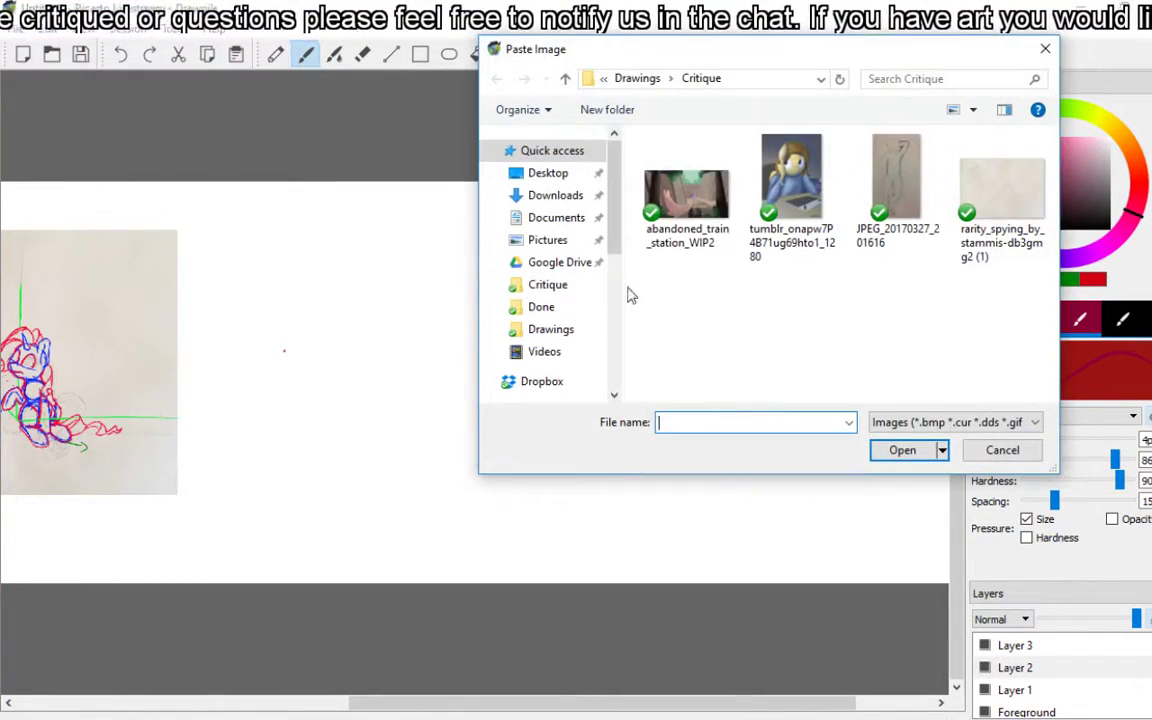
double_click(703, 197)
left_click_drag(636, 478, 538, 458)
key("b")
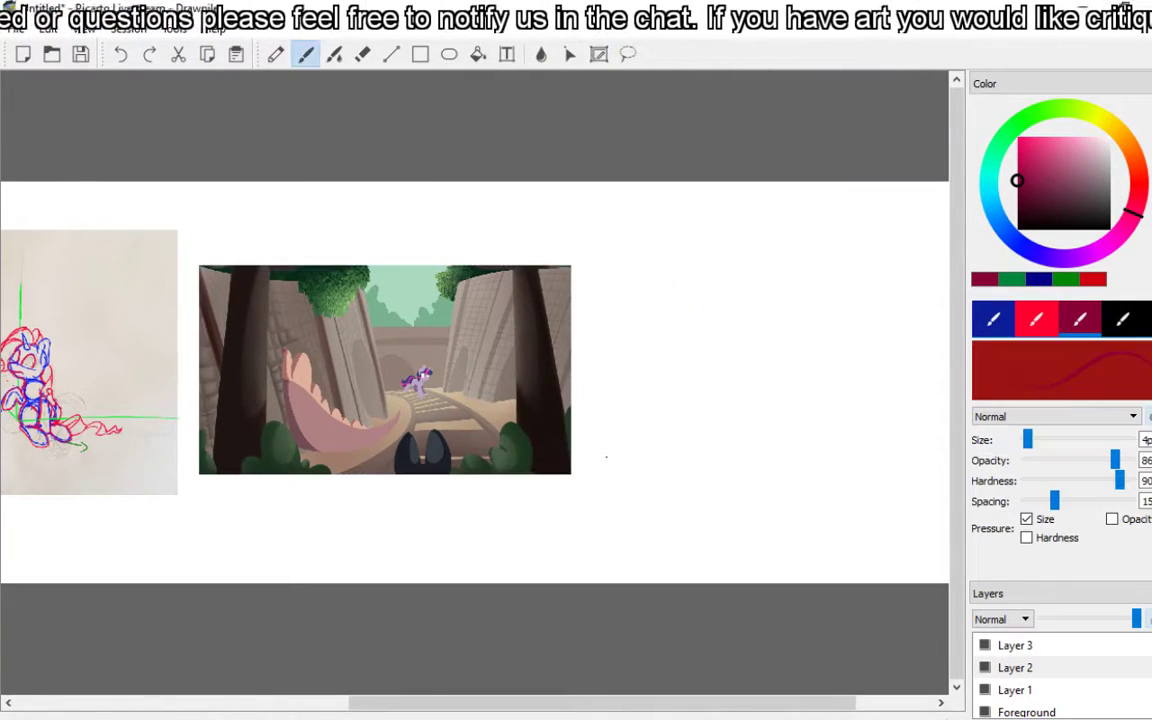
Undo the placement of the pasted train station image and restore it
scroll(338, 378, "up", 5)
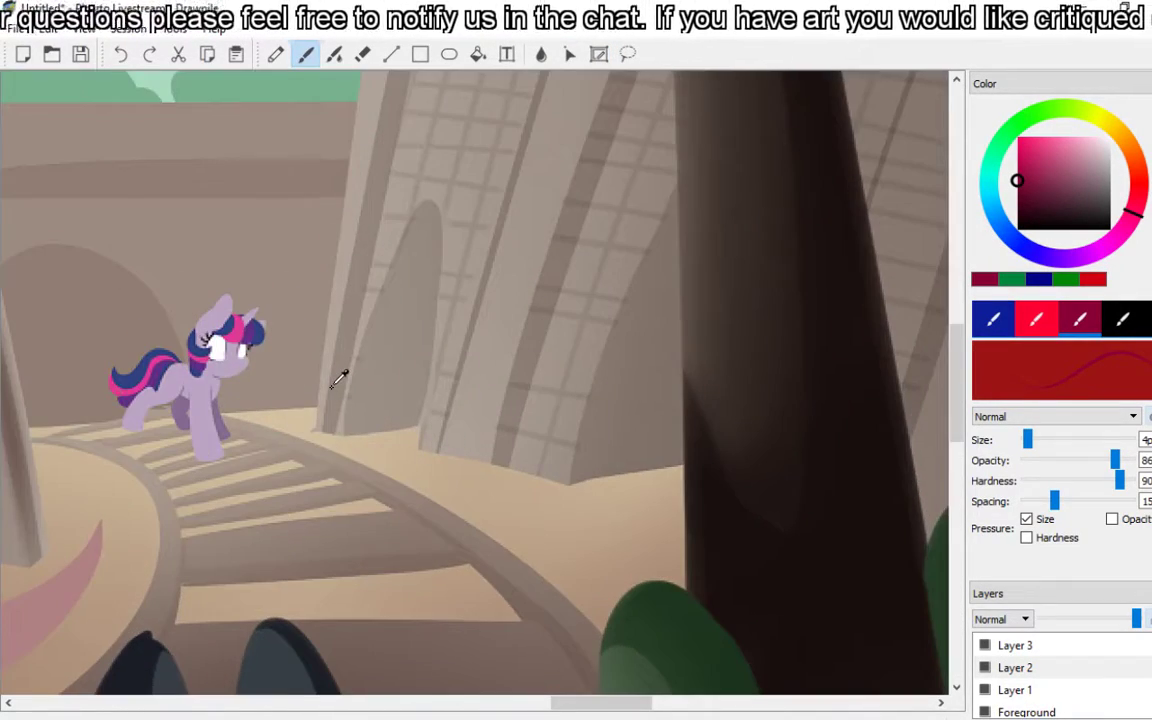
scroll(338, 378, "down", 5)
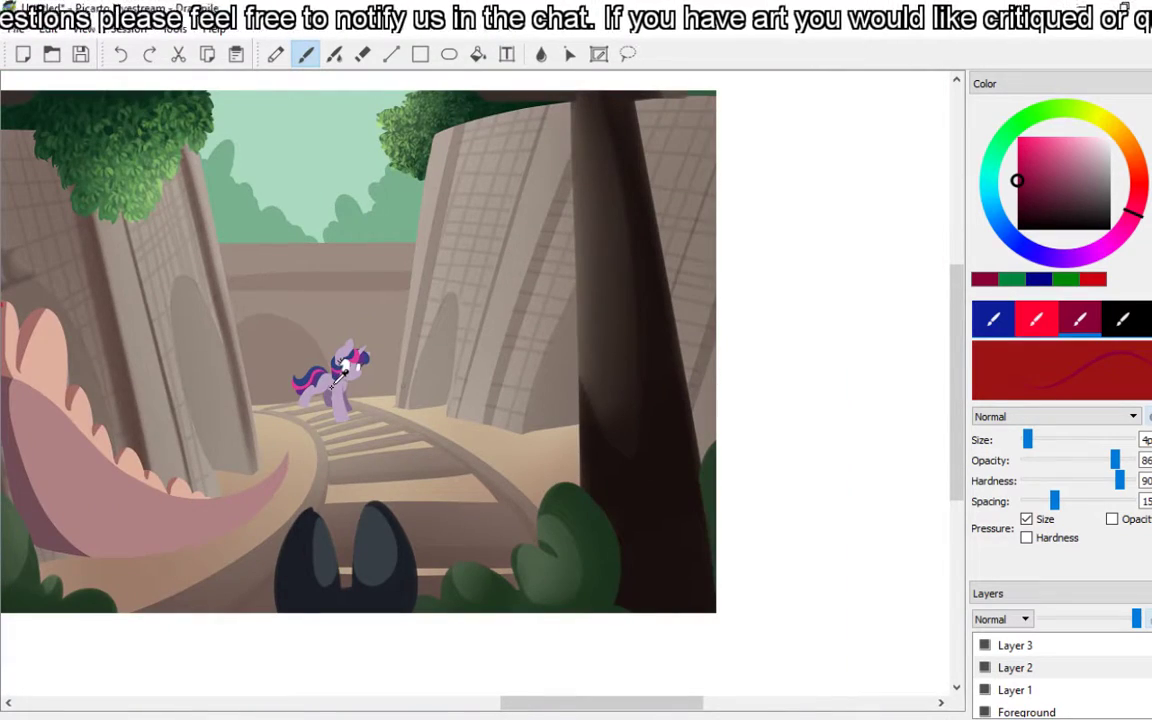
left_click_drag(341, 329, 573, 343)
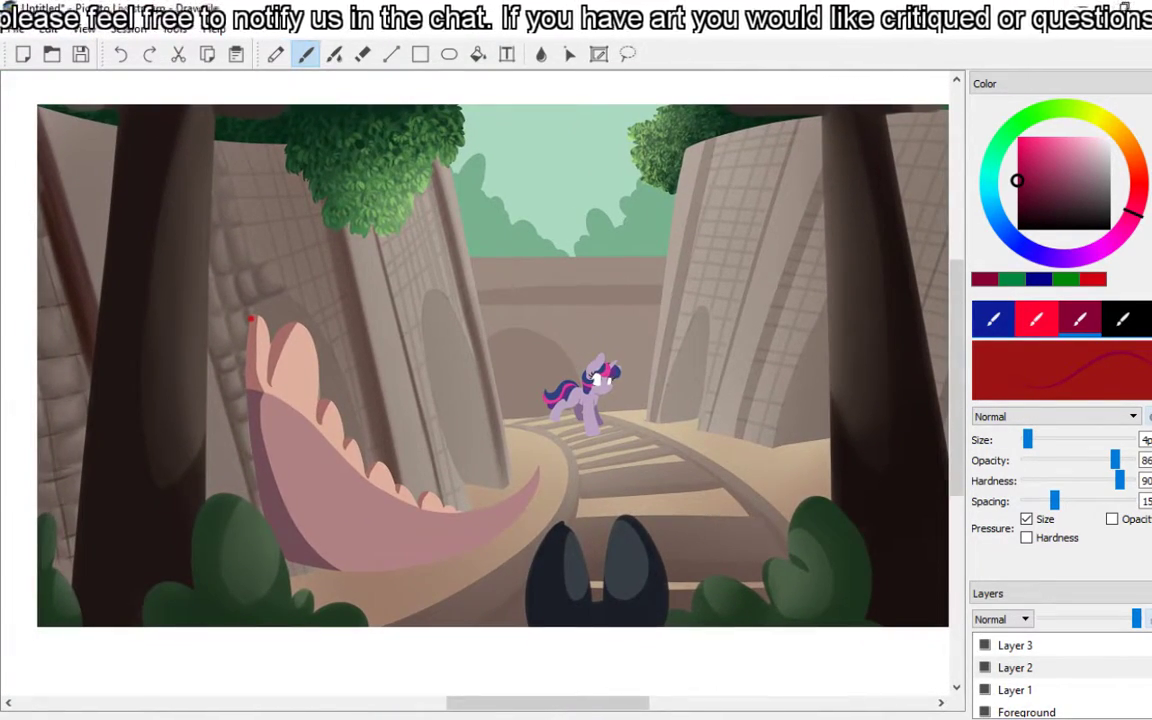
left_click(121, 56)
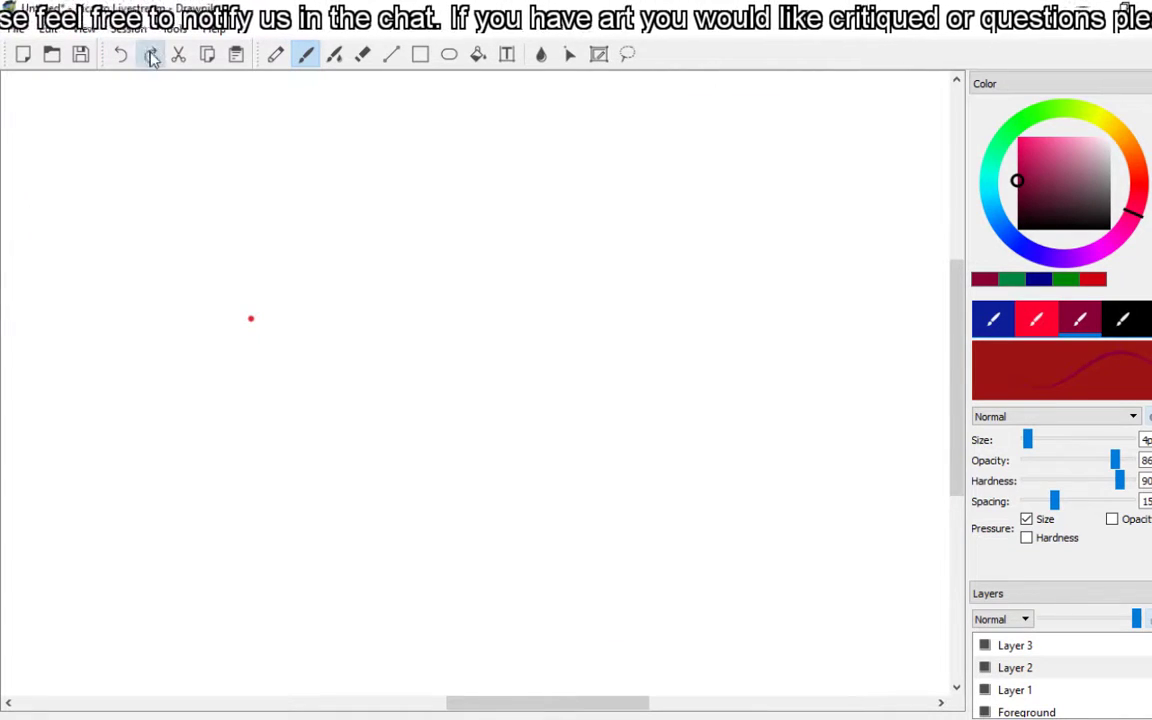
left_click(150, 56)
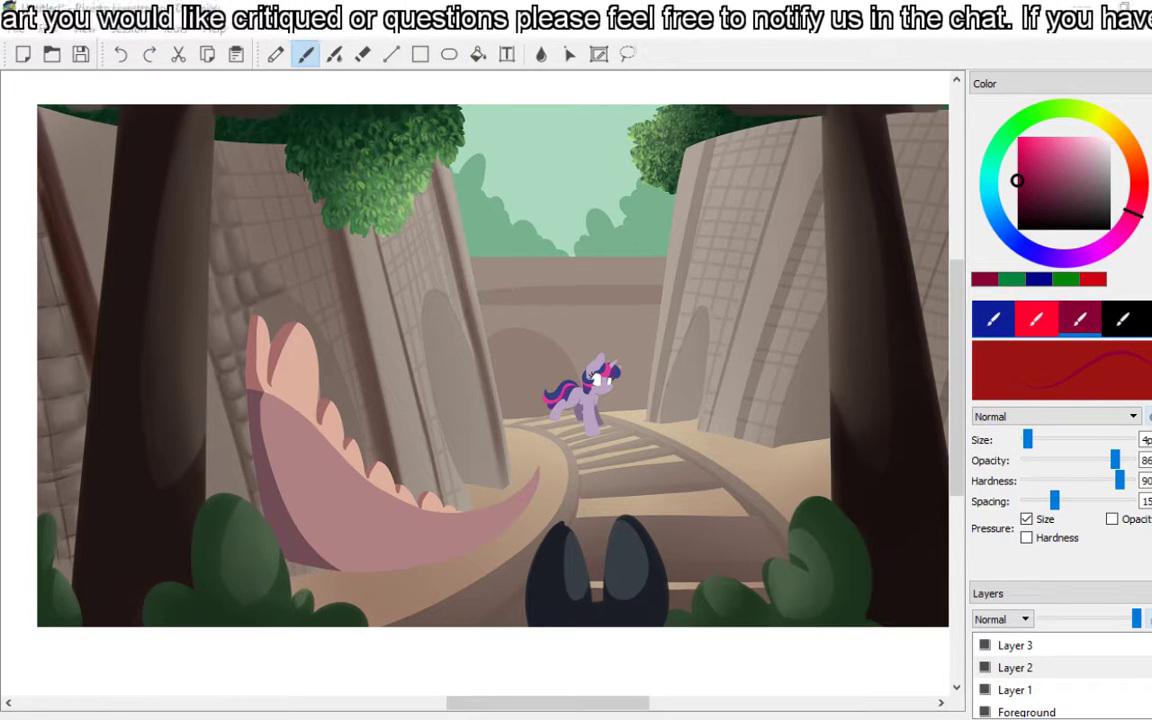
Scribble dark crimson marks over the hanging foliage, both stone walls and the purple pony's front legs
left_click_drag(428, 122, 430, 162)
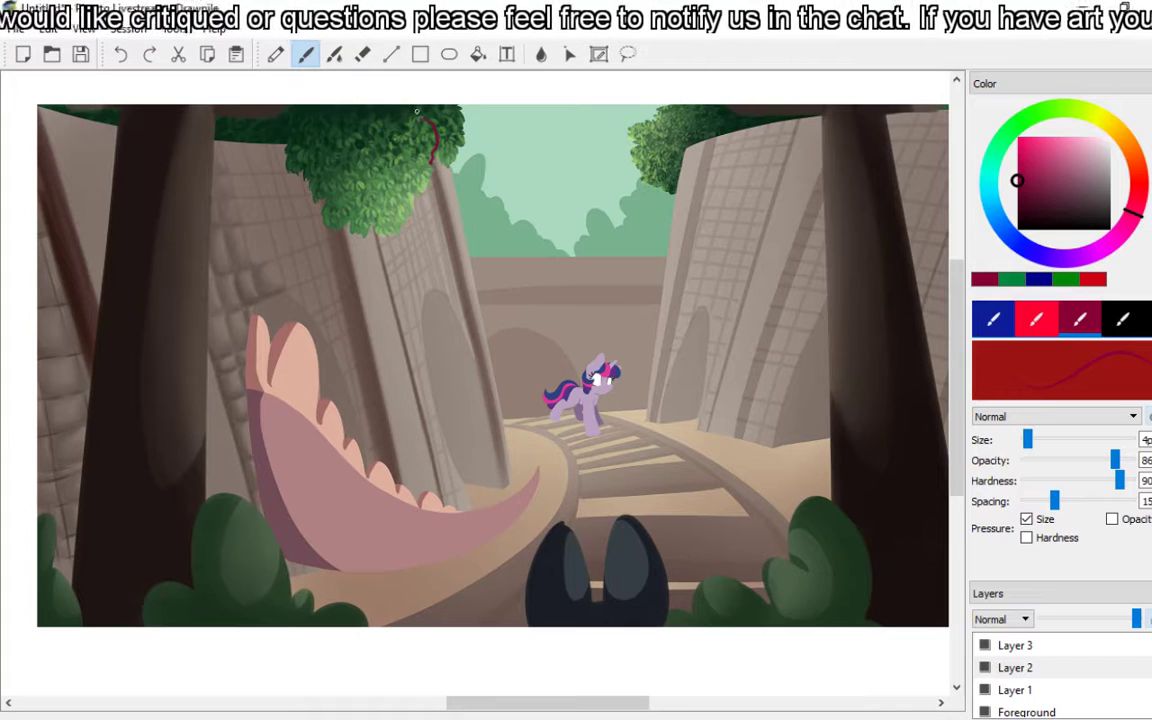
mouse_move(455, 120)
left_mouse_down()
mouse_move(432, 158)
mouse_move(412, 160)
left_mouse_up()
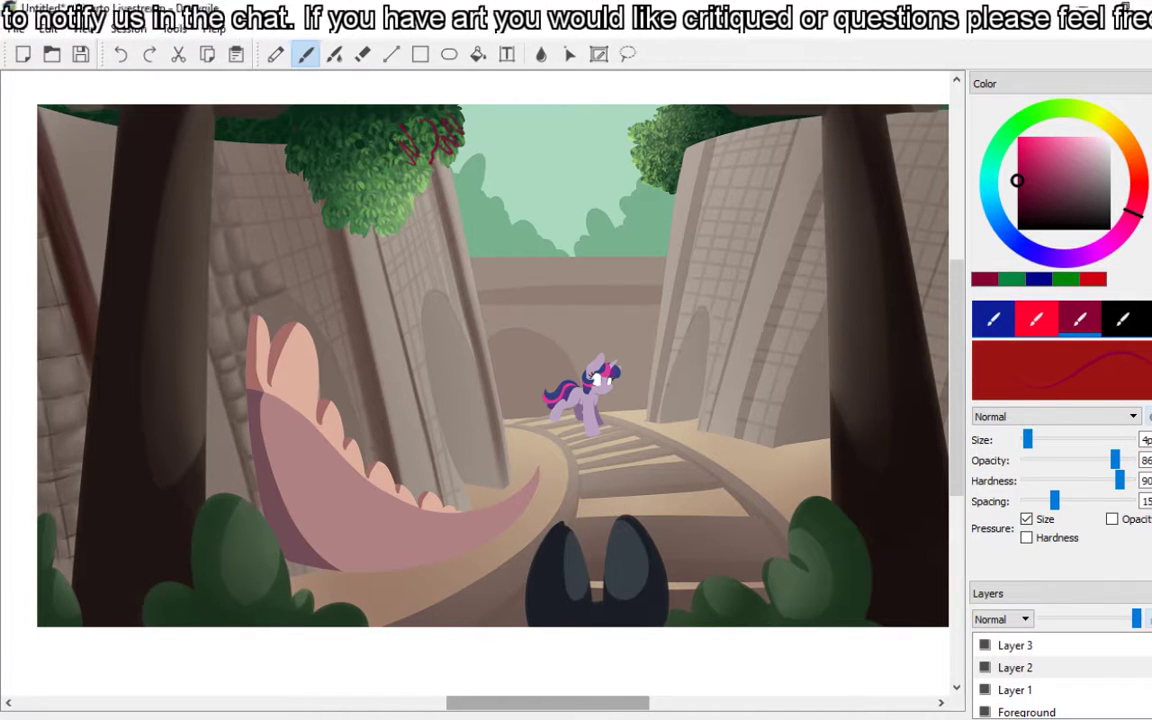
mouse_move(766, 148)
left_mouse_down()
mouse_move(743, 222)
mouse_move(711, 288)
mouse_move(680, 272)
left_mouse_up()
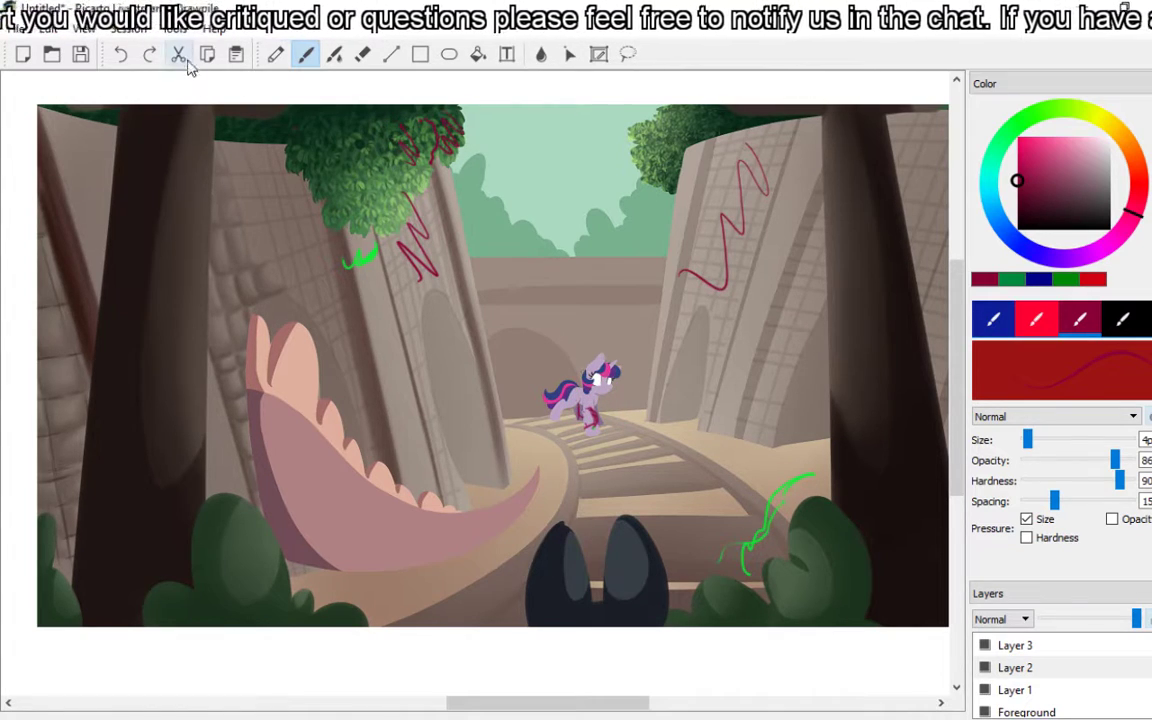
Redo the crimson marks on the purple pony's front legs and add crimson strokes over its hind leg and tail
left_click(121, 57)
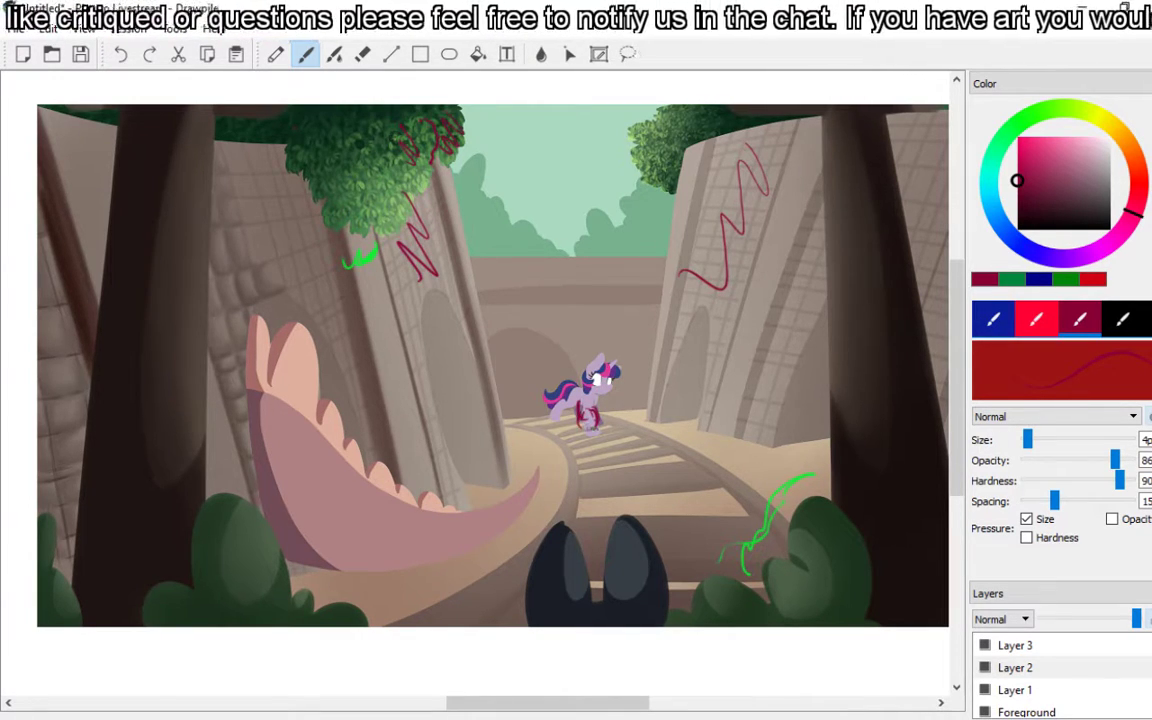
left_click(121, 56)
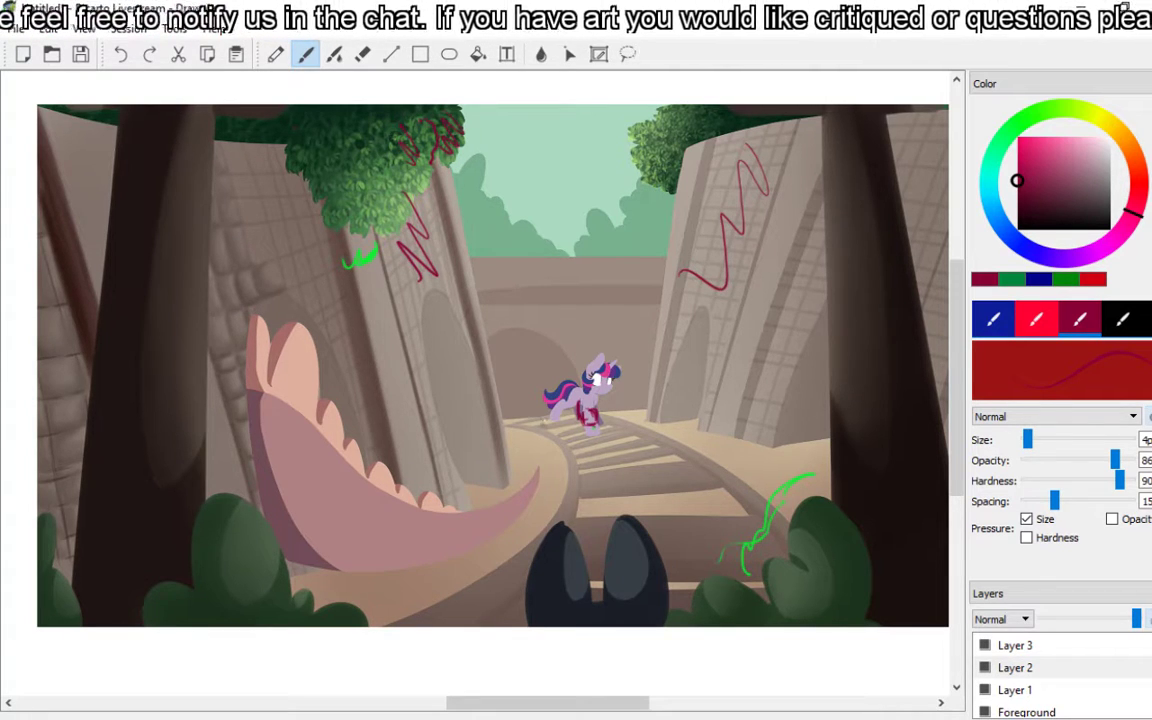
left_click_drag(545, 401, 530, 409)
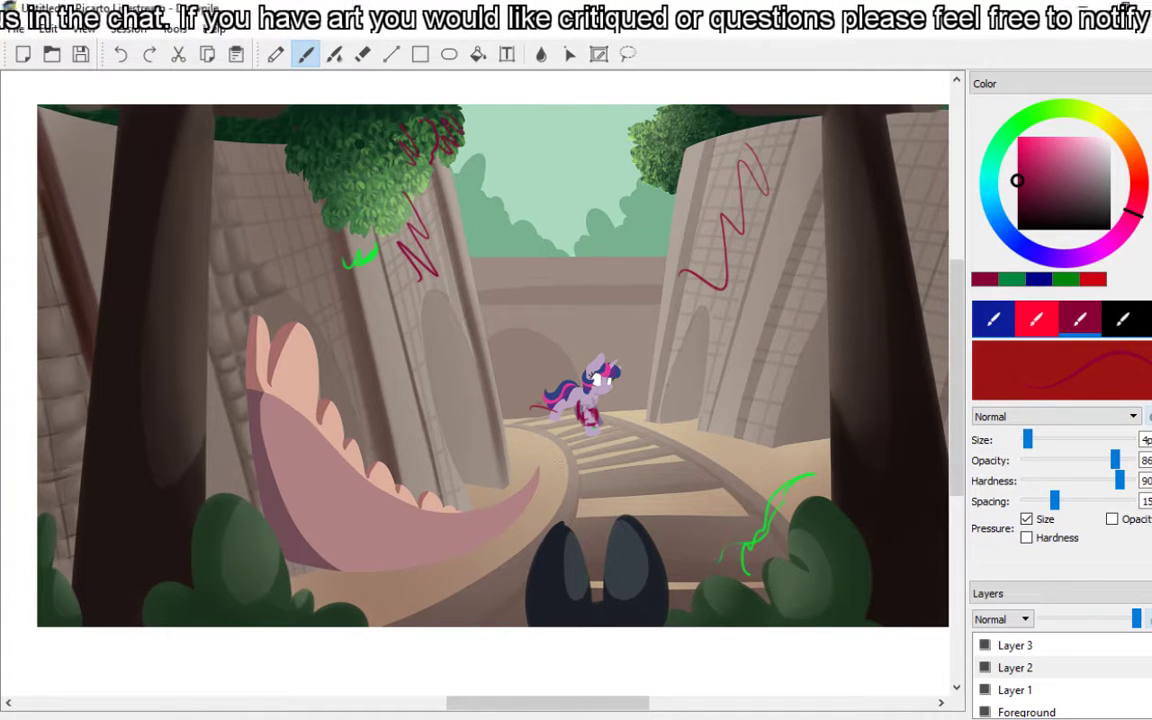
left_click_drag(565, 410, 556, 437)
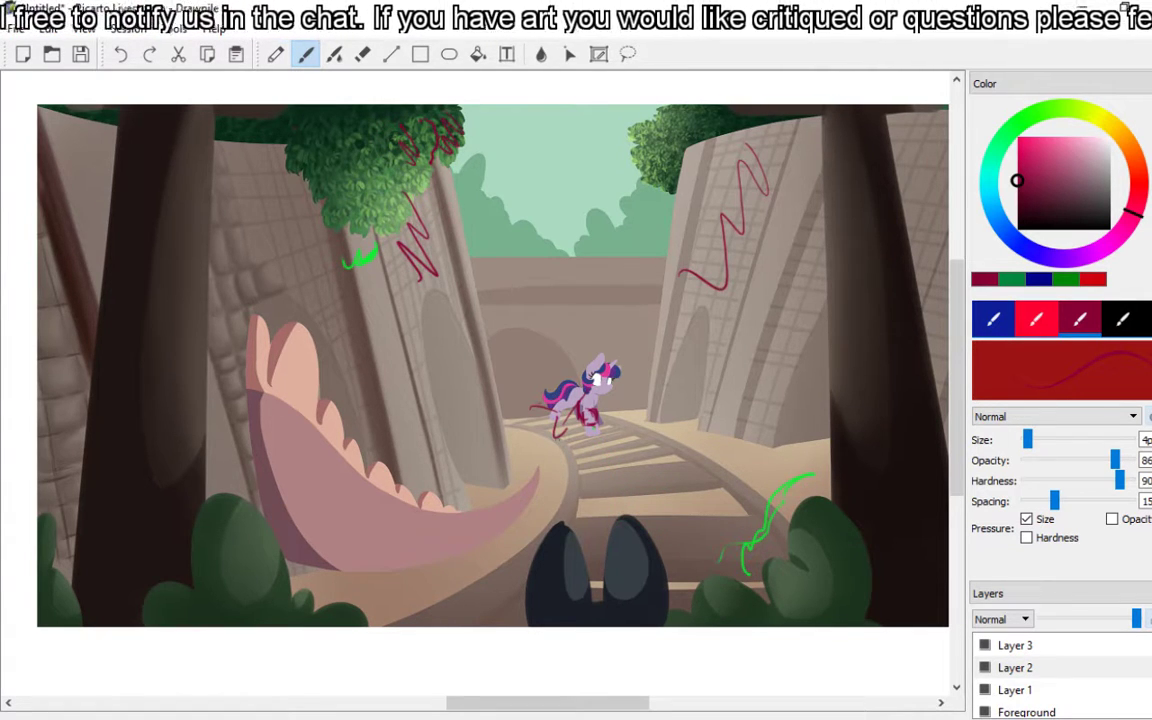
left_click_drag(541, 372, 552, 432)
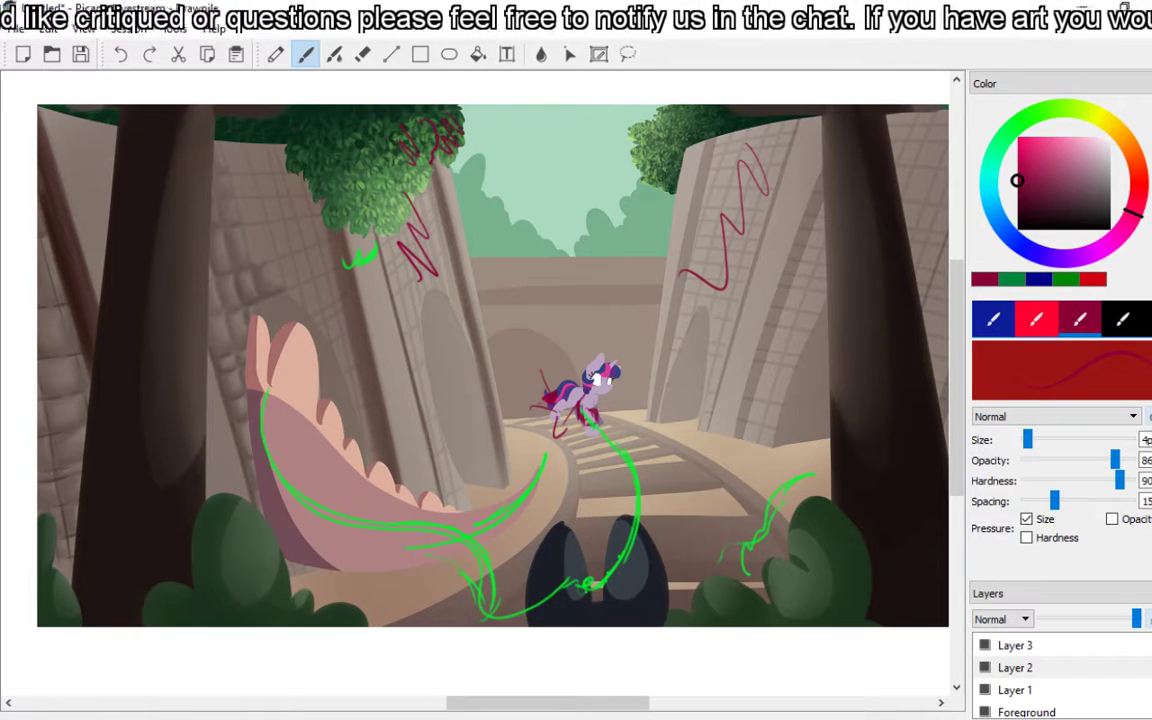
Draw crimson curves from the foliage toward the purple pony and brick marks on the wall above the pink spiked tail
left_click_drag(339, 237, 254, 285)
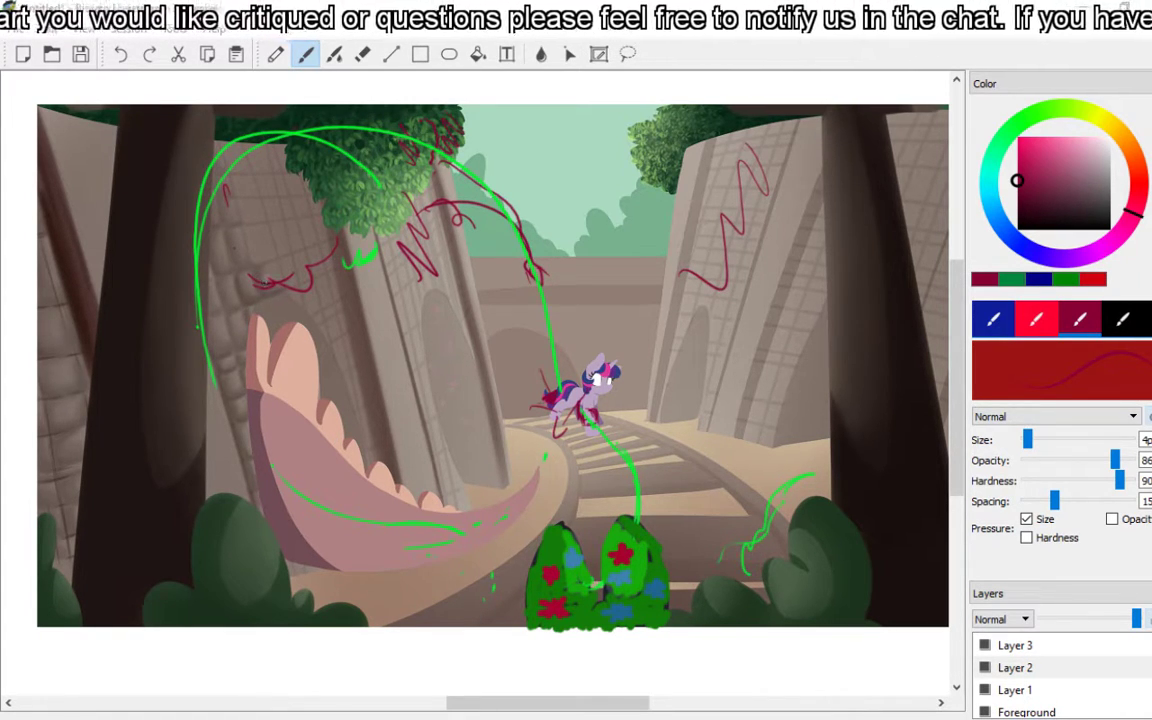
mouse_move(246, 245)
left_mouse_down()
mouse_move(228, 255)
mouse_move(233, 268)
mouse_move(263, 258)
mouse_move(316, 328)
left_mouse_up()
left_click(247, 249)
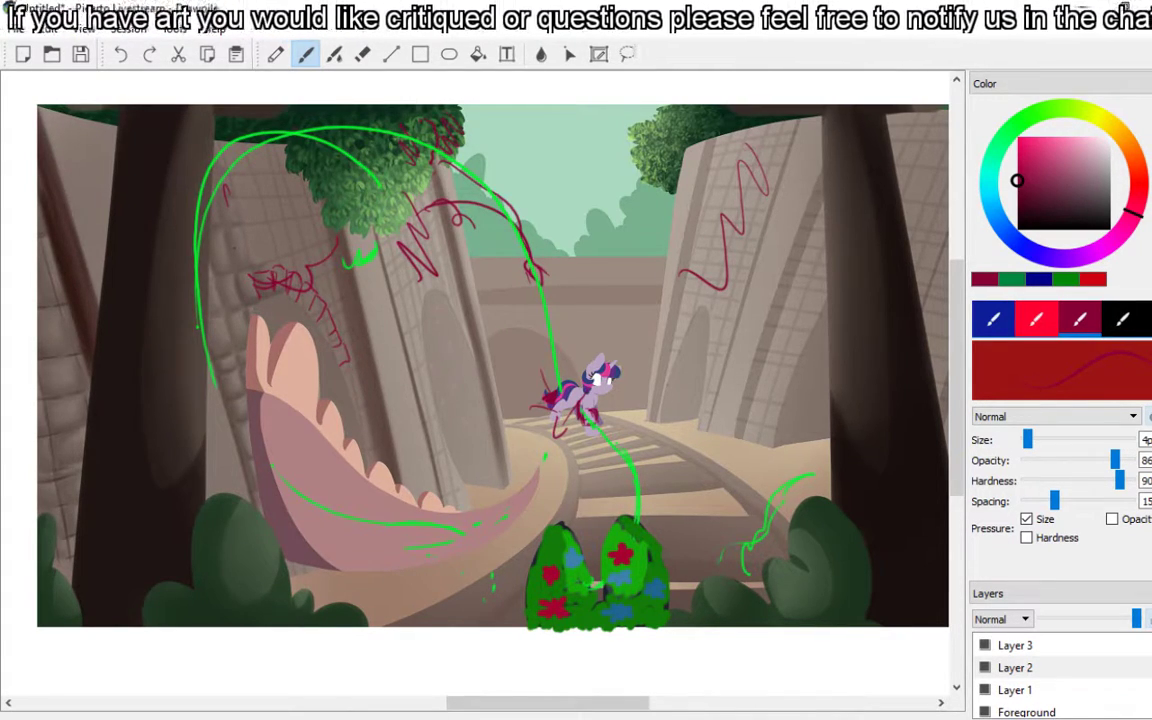
Switch to the browser drawing board with the "Winter Wrap Up" theme
key("alt+Tab")
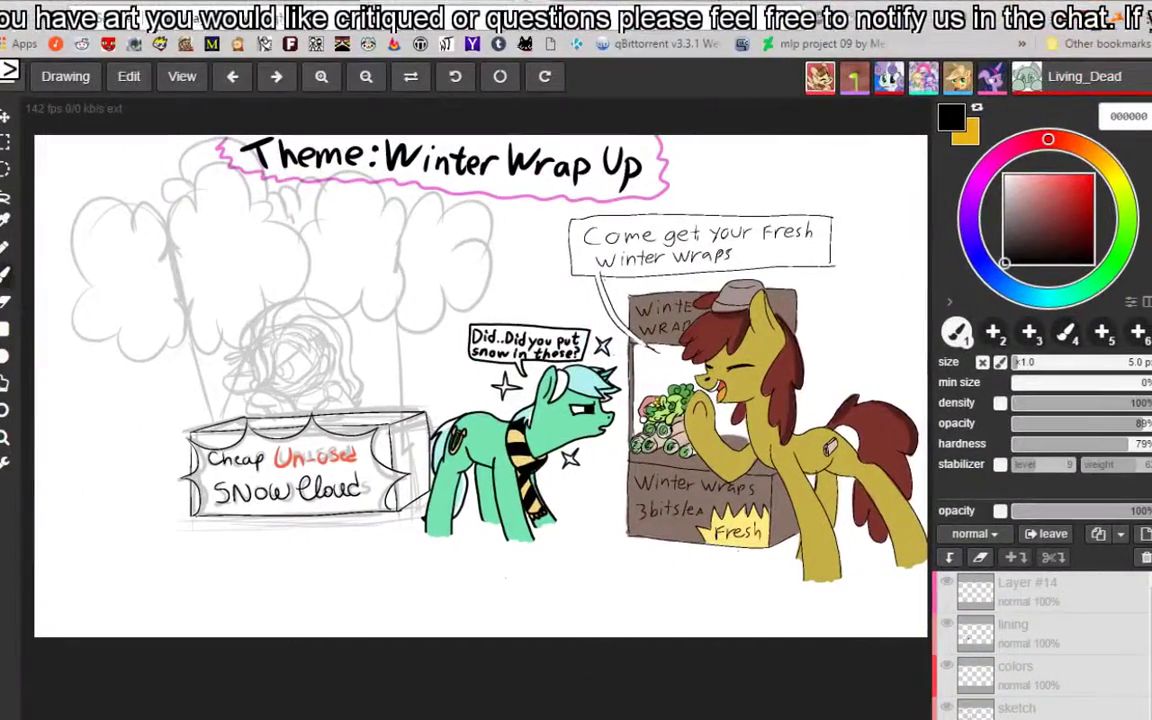